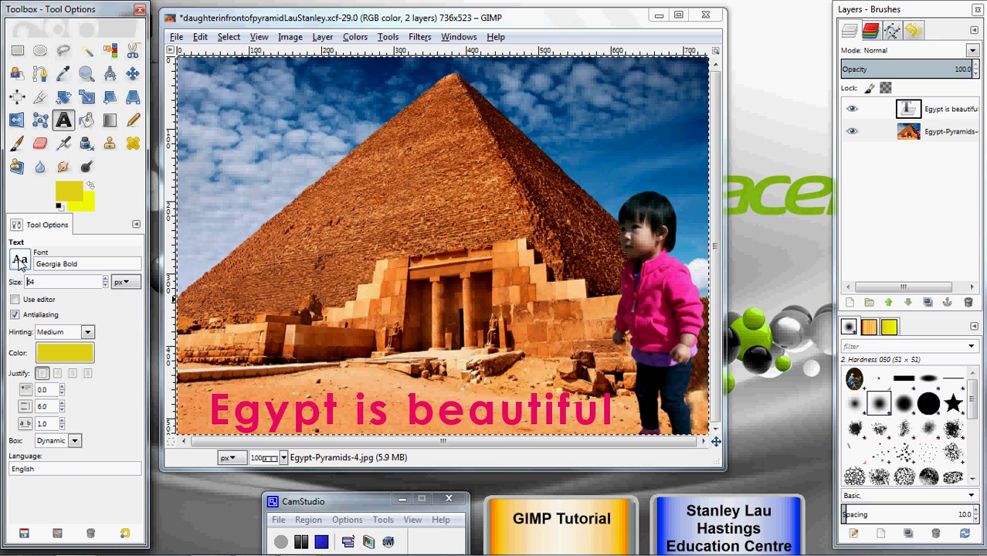
Step: Try the Georgia Bold Italic font for the text and set it back to Georgia Bold
{"action": "left_click", "coordinate": [21, 265]}
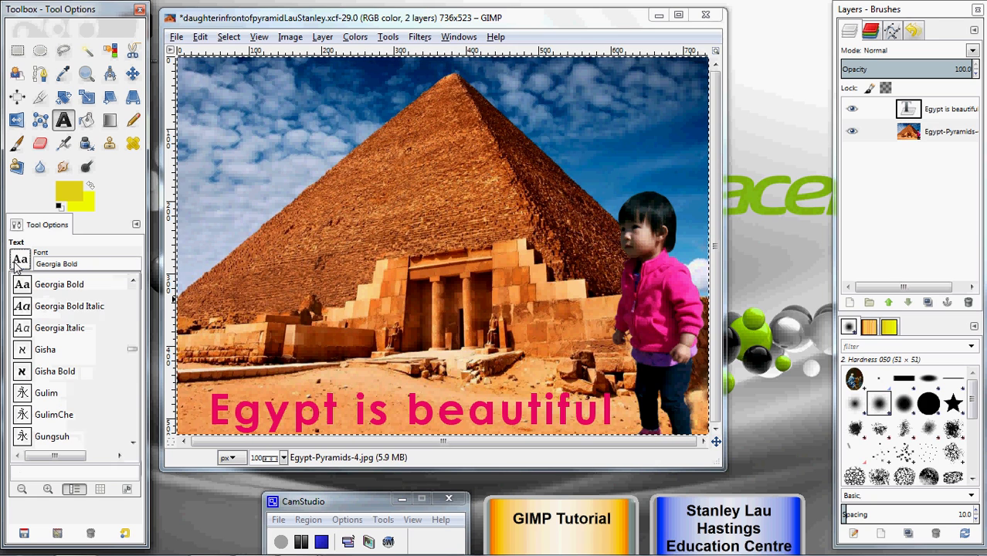
{"action": "left_click", "coordinate": [54, 309]}
{"action": "left_click", "coordinate": [18, 263]}
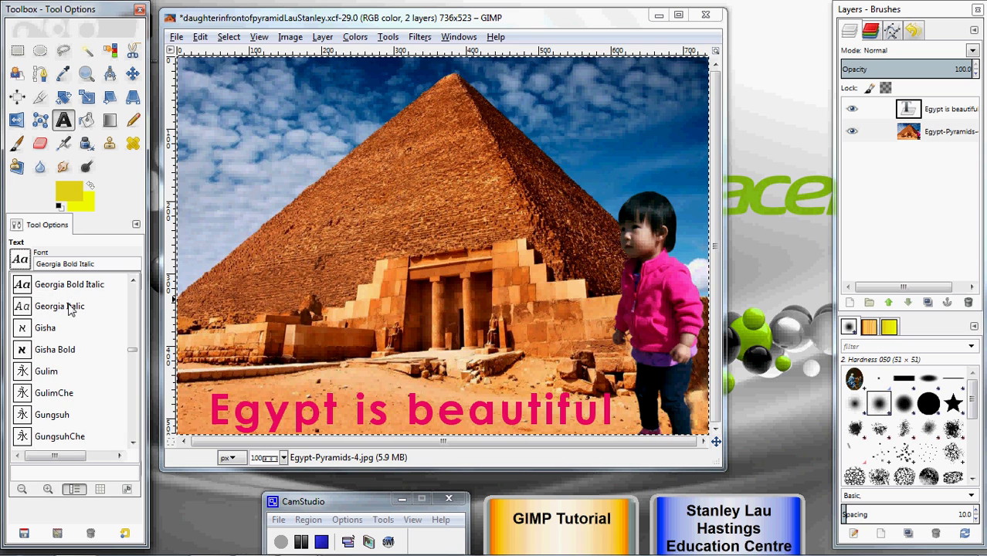
{"action": "left_click", "coordinate": [135, 284]}
{"action": "left_click", "coordinate": [74, 301]}
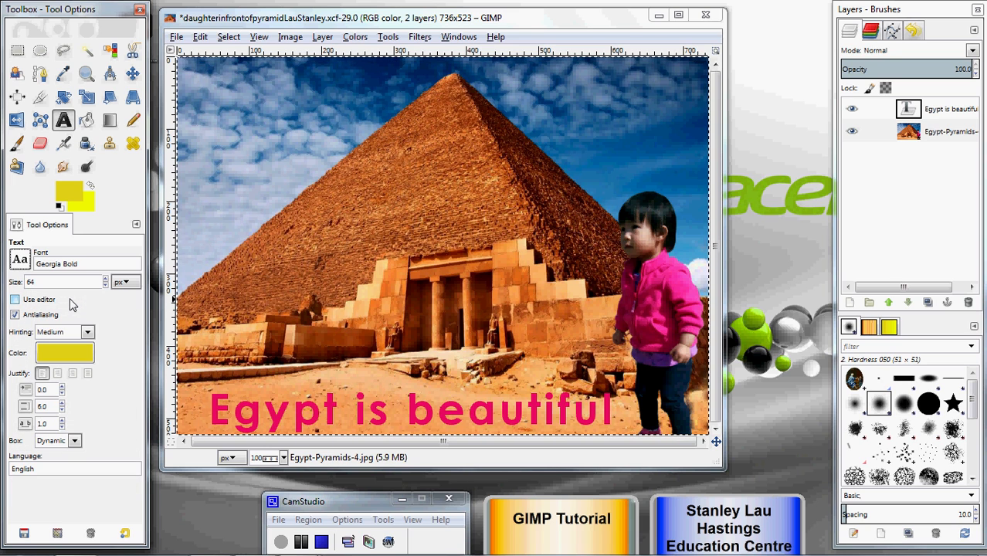
Step: Set the text color to the brighter yellow f4e004
{"action": "left_click", "coordinate": [83, 360]}
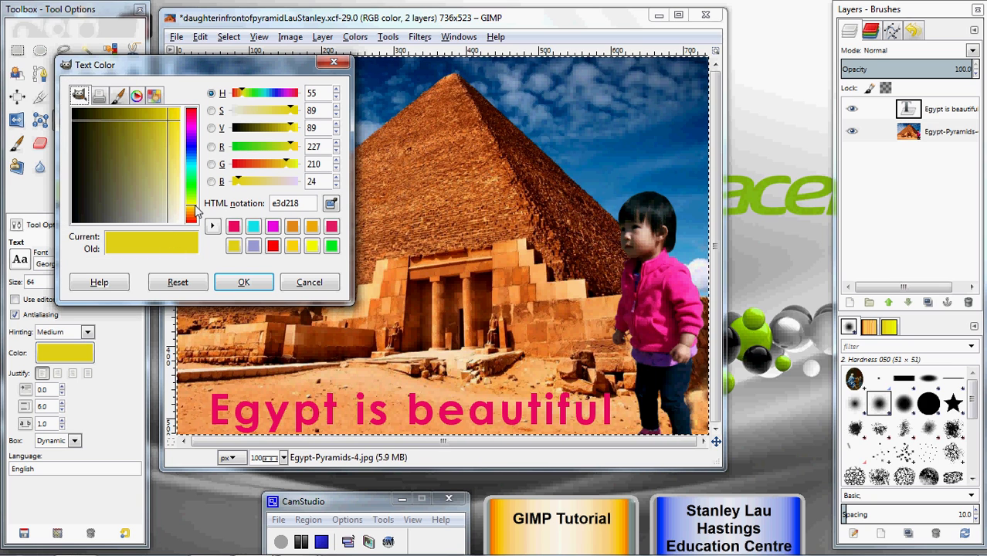
{"action": "left_click_drag", "start_coordinate": [195, 213], "coordinate": [195, 215]}
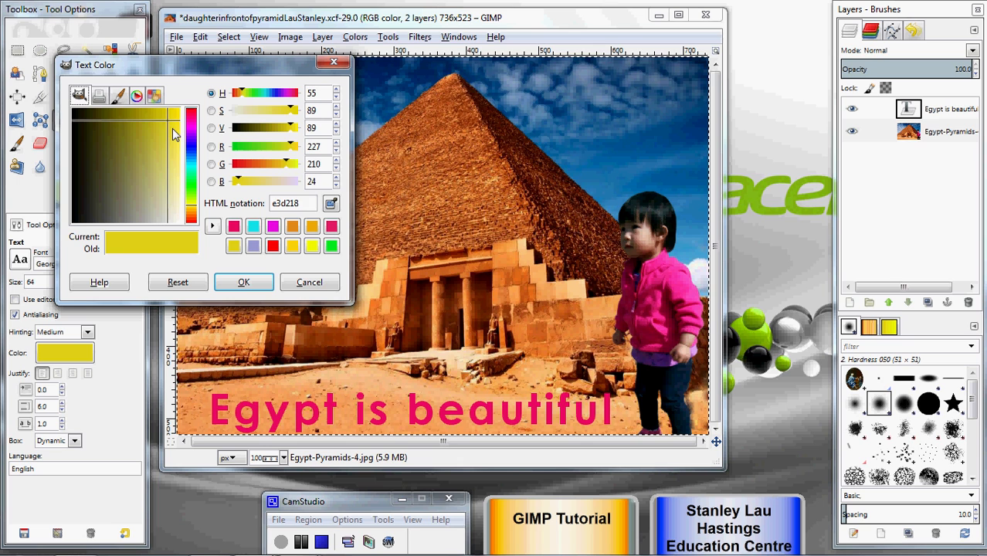
{"action": "left_click_drag", "start_coordinate": [170, 126], "coordinate": [177, 115]}
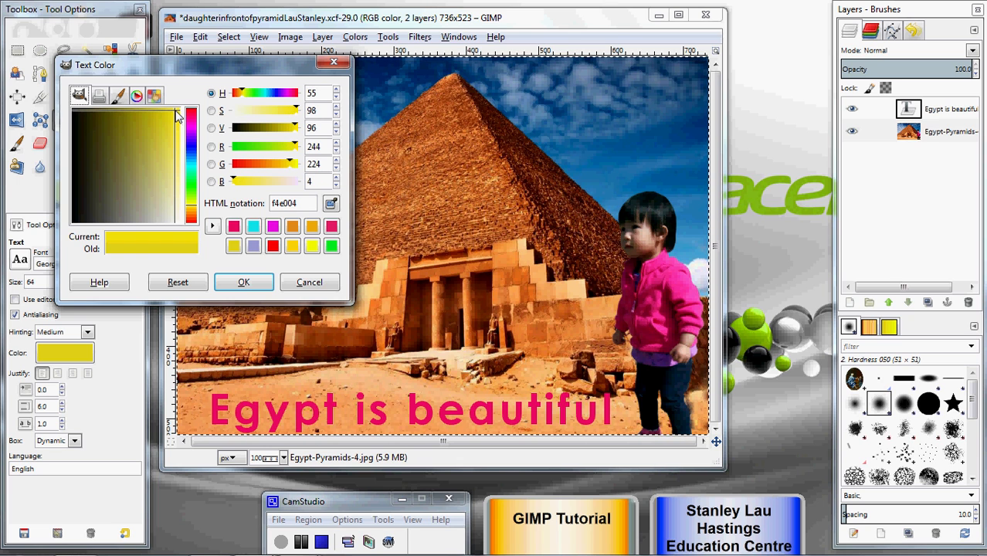
{"action": "left_click", "coordinate": [245, 282]}
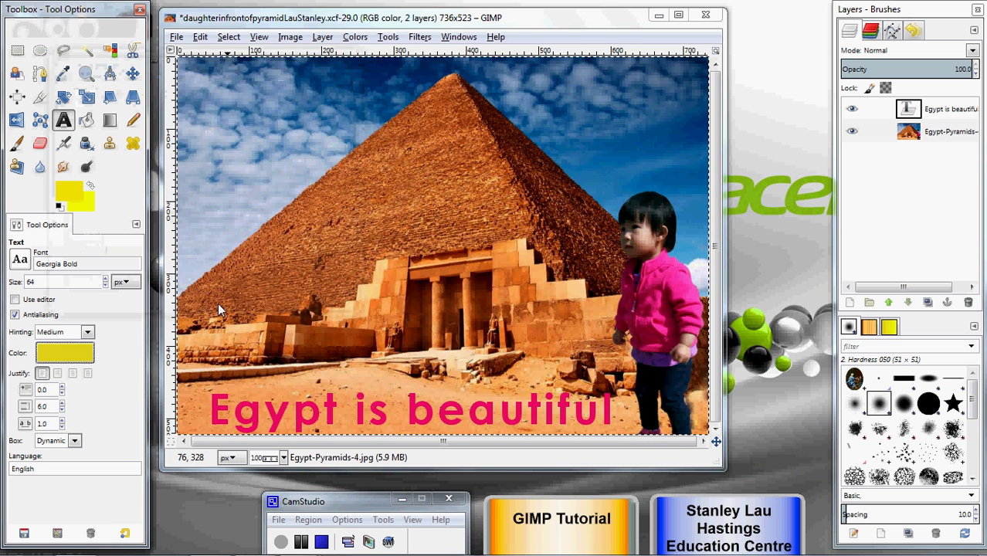
Step: Set both the line spacing and the letter spacing of the text to 0.0
{"action": "left_click", "coordinate": [61, 410]}
{"action": "left_click", "coordinate": [61, 409]}
{"action": "left_click", "coordinate": [62, 409]}
{"action": "left_click", "coordinate": [62, 409]}
{"action": "left_click", "coordinate": [62, 409]}
{"action": "left_click", "coordinate": [62, 410]}
{"action": "left_click", "coordinate": [61, 427]}
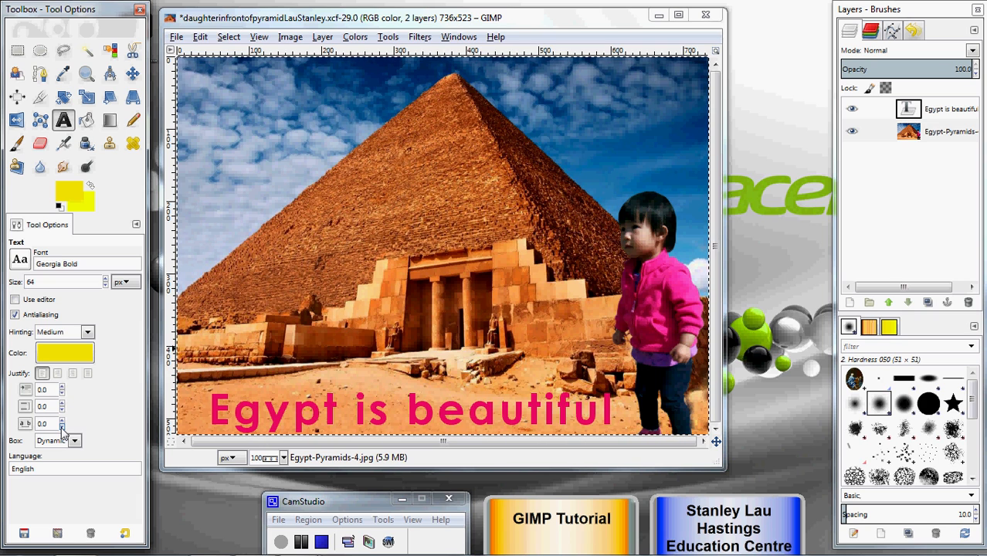
Step: Add the text "March" and "2015" on two lines in the sky and move it closer to the image's upper-right corner
{"action": "left_click", "coordinate": [502, 89]}
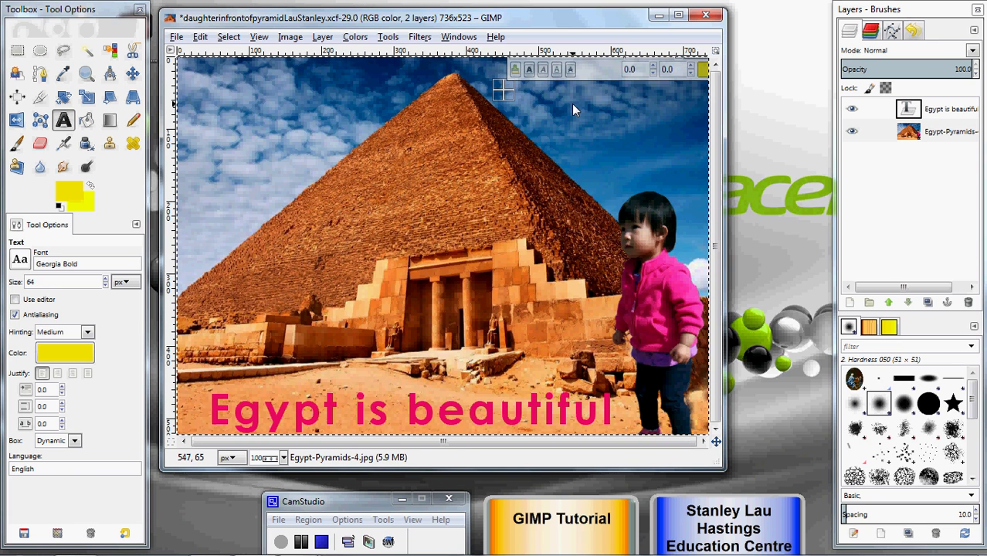
{"action": "type", "text": "March"}
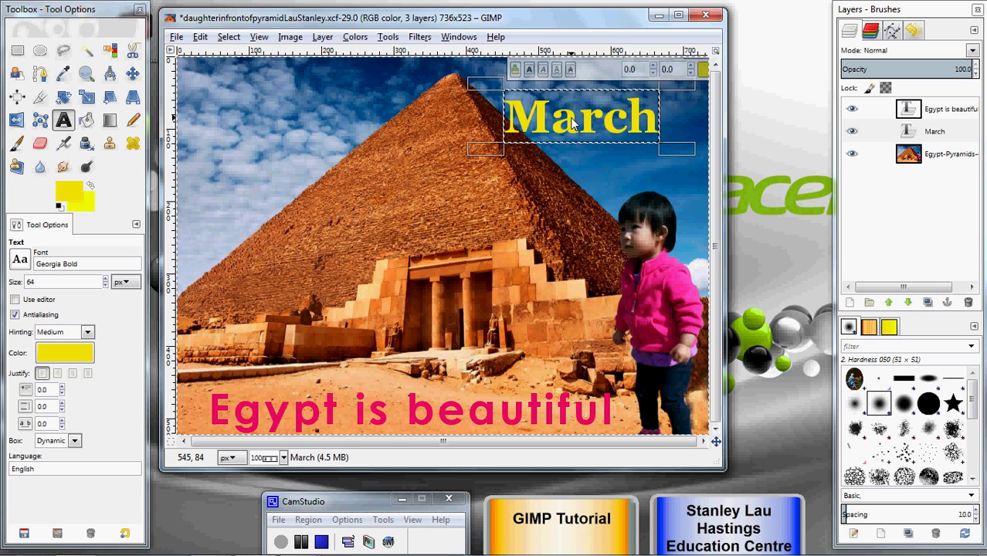
{"action": "key", "text": "Return"}
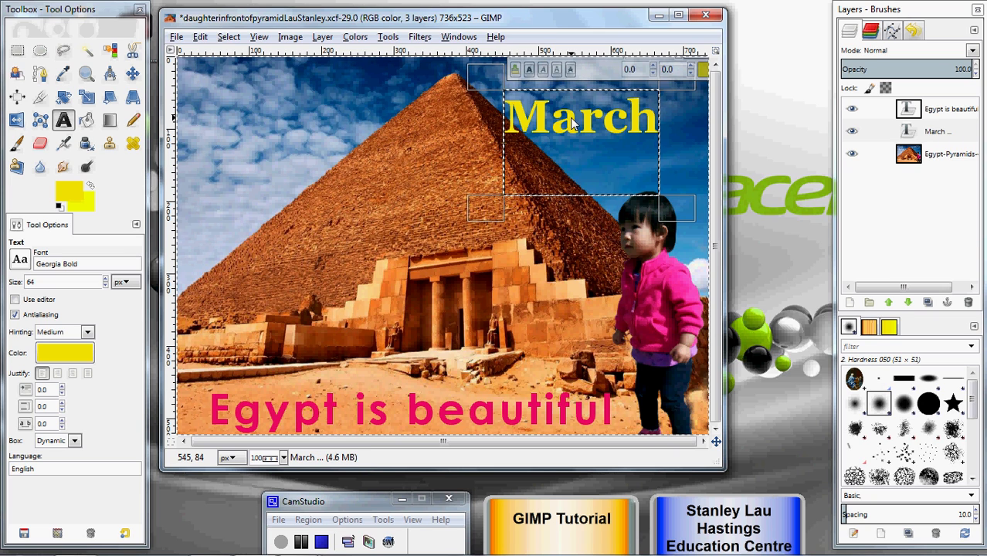
{"action": "type", "text": "2015"}
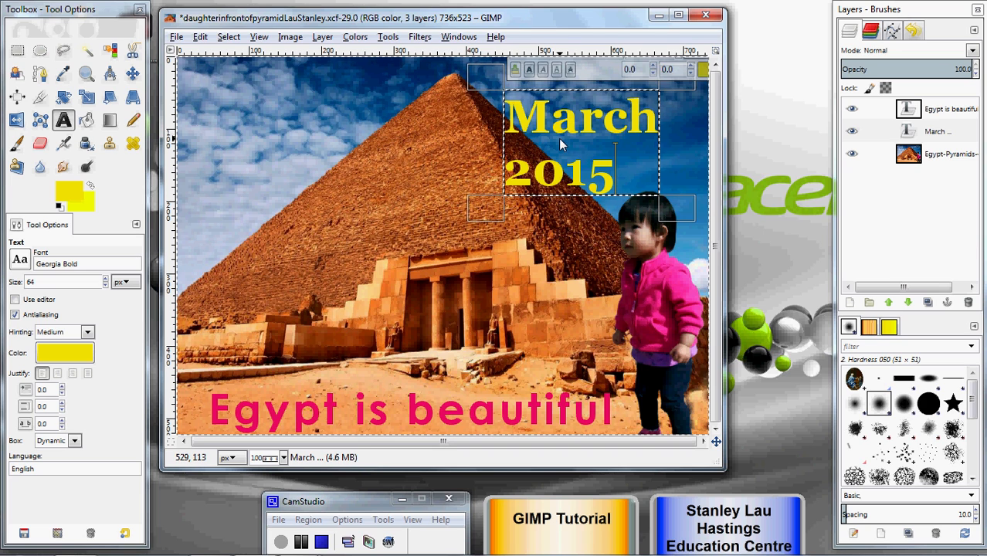
{"action": "left_click", "coordinate": [132, 73]}
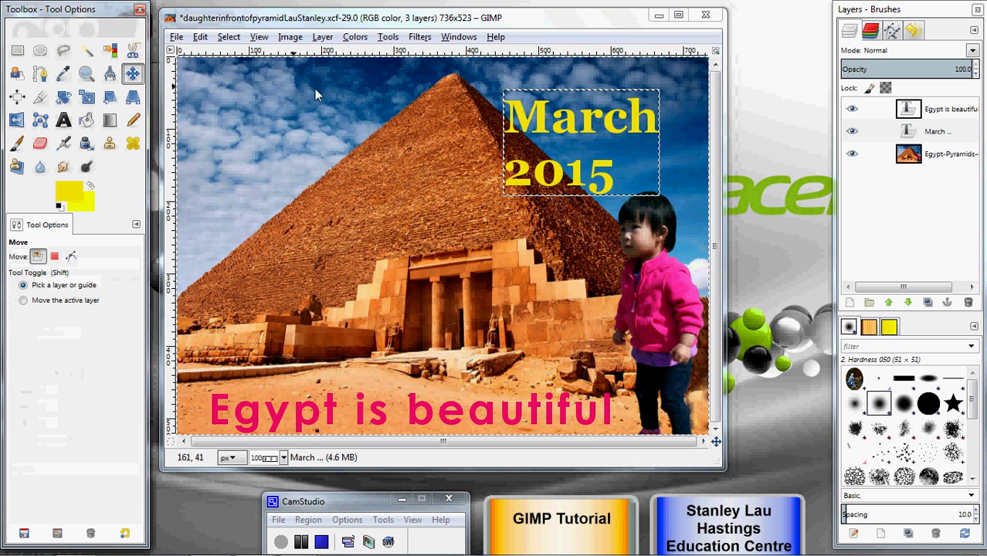
{"action": "left_click_drag", "start_coordinate": [541, 120], "coordinate": [569, 98]}
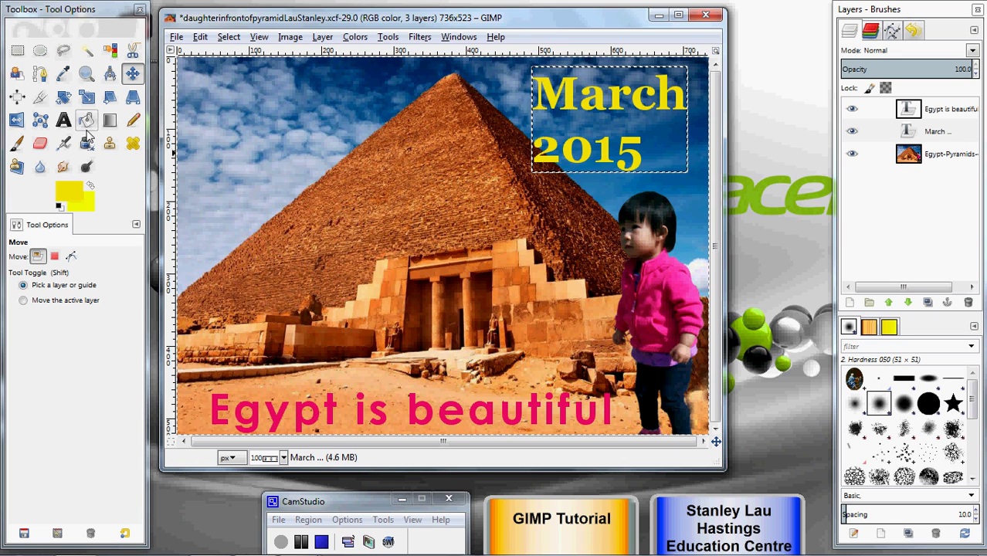
Step: Select both lines of the March 2015 text and raise their line spacing to 20.0
{"action": "left_click", "coordinate": [65, 121]}
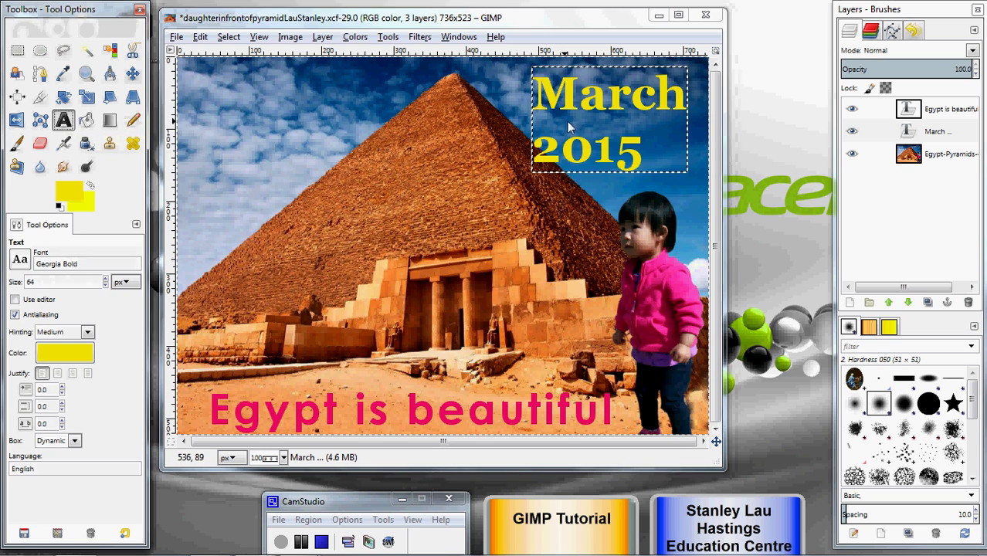
{"action": "left_click_drag", "start_coordinate": [535, 76], "coordinate": [649, 158]}
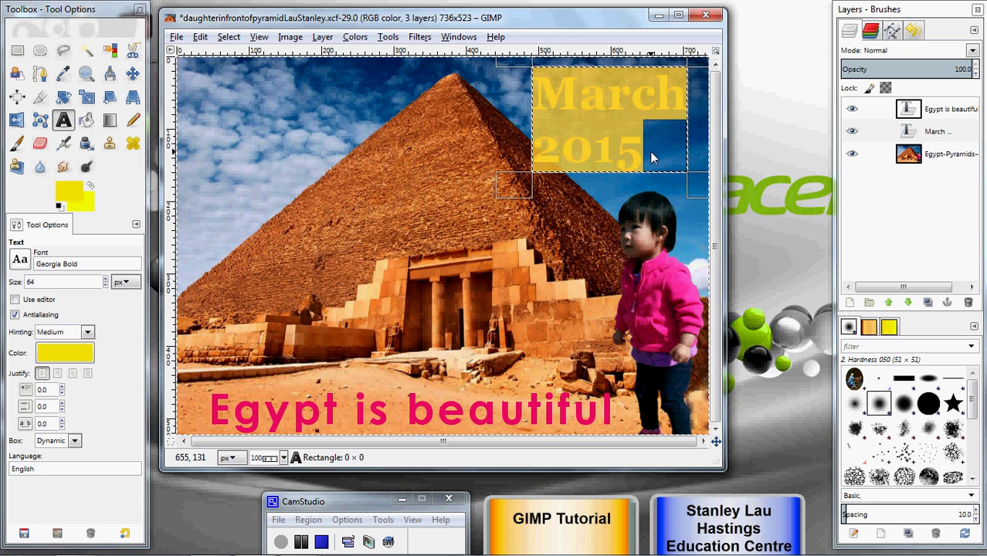
{"action": "left_click", "coordinate": [62, 403]}
{"action": "left_click", "coordinate": [63, 403]}
{"action": "left_click", "coordinate": [63, 402]}
{"action": "left_click", "coordinate": [63, 403]}
{"action": "left_click", "coordinate": [62, 403]}
{"action": "left_click", "coordinate": [63, 403]}
{"action": "left_click", "coordinate": [63, 403]}
{"action": "left_click", "coordinate": [62, 403]}
{"action": "left_click", "coordinate": [63, 403]}
{"action": "left_click", "coordinate": [63, 403]}
{"action": "left_click", "coordinate": [62, 403]}
{"action": "left_click", "coordinate": [63, 404]}
{"action": "left_click", "coordinate": [63, 403]}
{"action": "left_click", "coordinate": [62, 403]}
{"action": "left_click", "coordinate": [63, 403]}
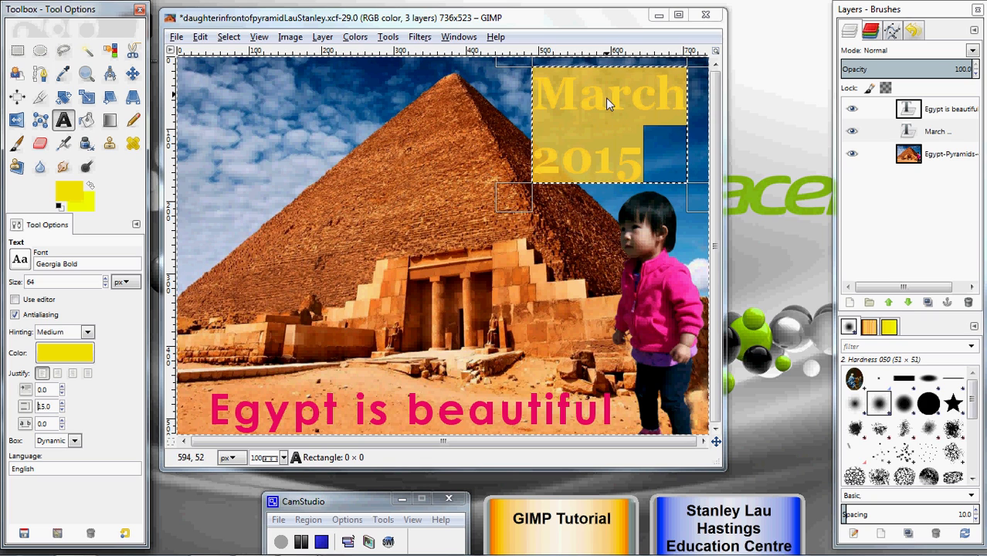
{"action": "left_click", "coordinate": [62, 405]}
{"action": "left_click", "coordinate": [62, 404]}
{"action": "left_click", "coordinate": [63, 405]}
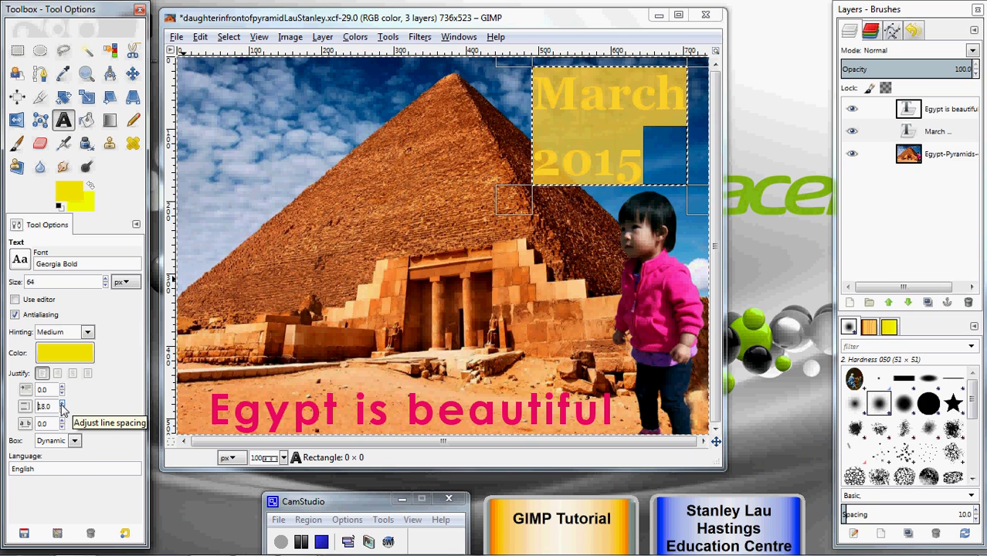
{"action": "left_click", "coordinate": [63, 405]}
{"action": "left_click", "coordinate": [63, 405]}
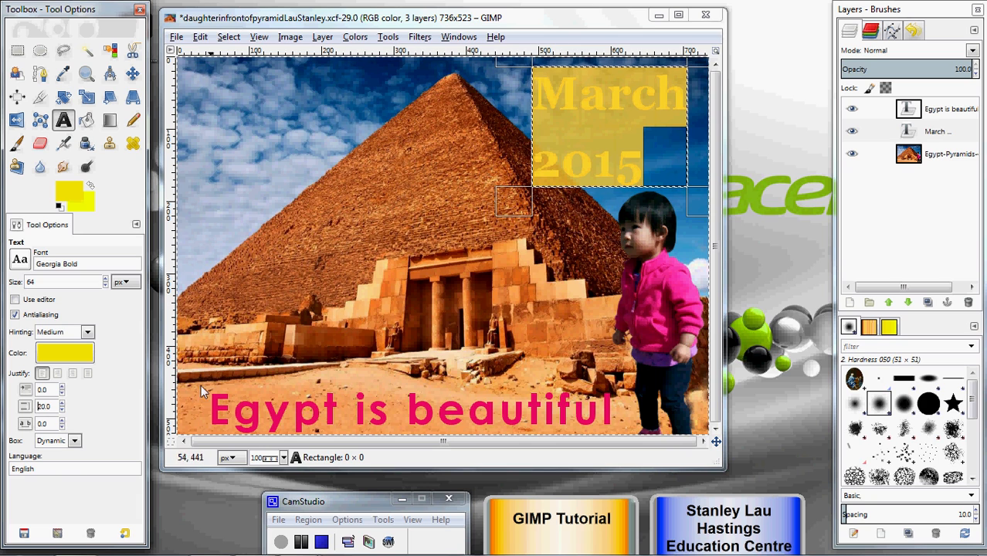
Step: Reduce the line spacing of the selected March 2015 text to 5.0
{"action": "left_click", "coordinate": [61, 410]}
{"action": "left_click", "coordinate": [62, 410]}
{"action": "left_click", "coordinate": [61, 410]}
{"action": "left_click", "coordinate": [62, 410]}
{"action": "left_click", "coordinate": [61, 410]}
{"action": "left_click", "coordinate": [62, 410]}
{"action": "left_click", "coordinate": [62, 410]}
{"action": "left_click", "coordinate": [62, 410]}
{"action": "left_click", "coordinate": [62, 410]}
{"action": "left_click", "coordinate": [62, 410]}
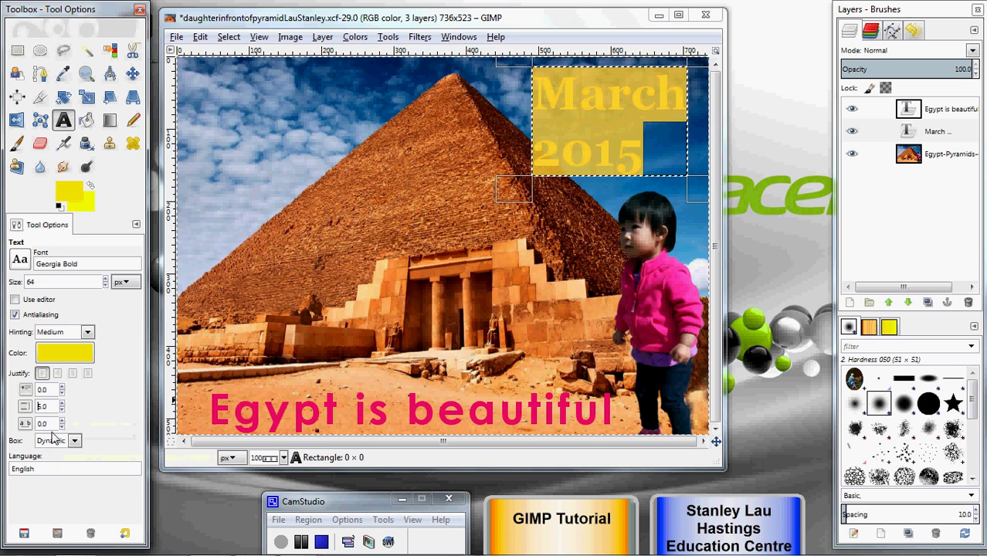
Step: Set the letter spacing of the selected March 2015 text to 5.0
{"action": "left_click", "coordinate": [62, 422]}
{"action": "left_click", "coordinate": [63, 421]}
{"action": "left_click", "coordinate": [63, 422]}
{"action": "left_click", "coordinate": [62, 421]}
{"action": "left_click", "coordinate": [63, 423]}
{"action": "left_click", "coordinate": [62, 422]}
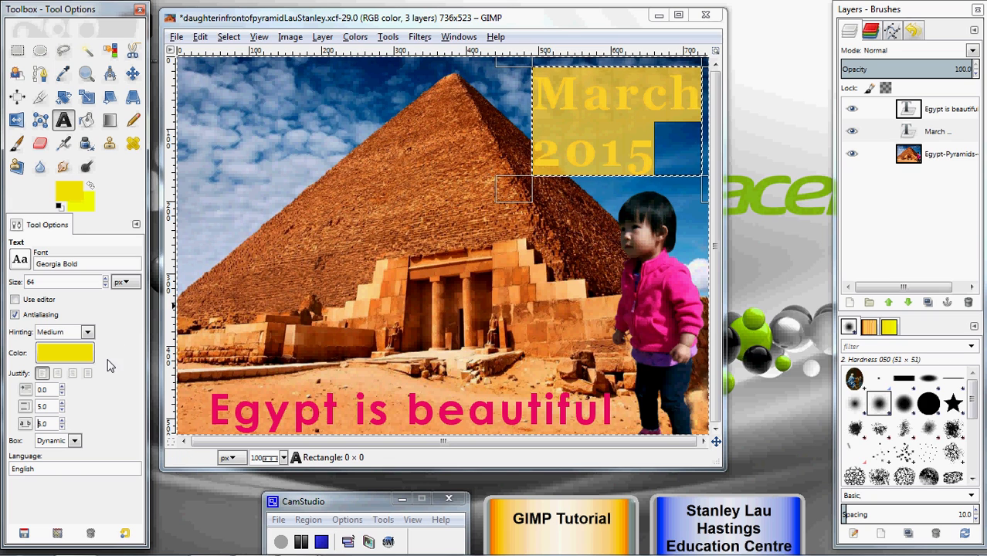
Step: Try the right, filled and left justifications on the March 2015 text and set it to centered
{"action": "left_click", "coordinate": [57, 374]}
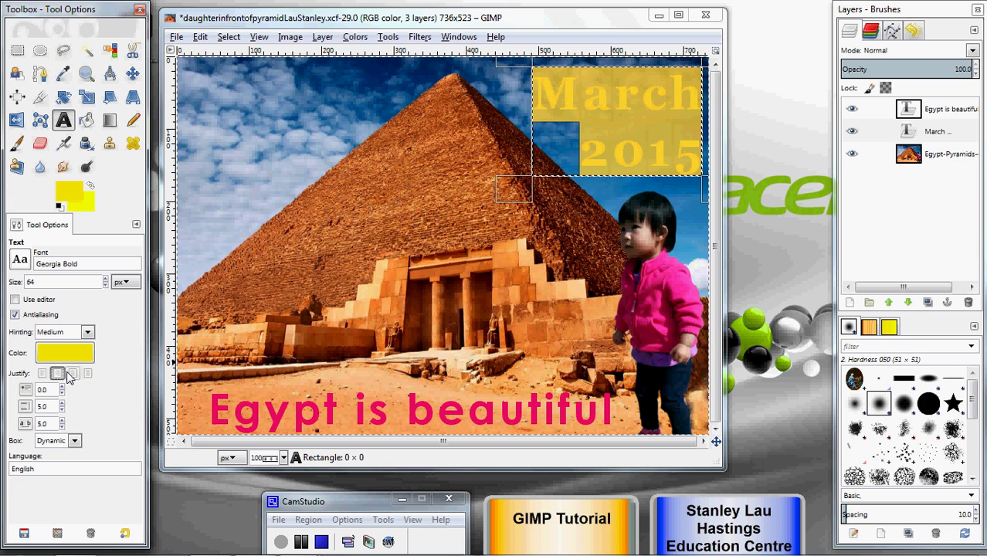
{"action": "left_click", "coordinate": [71, 373]}
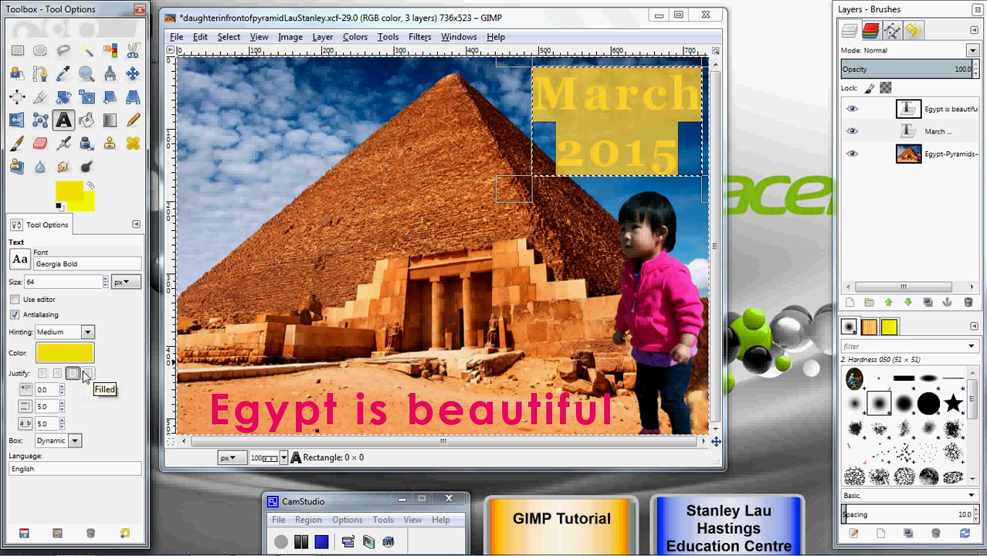
{"action": "left_click", "coordinate": [86, 374]}
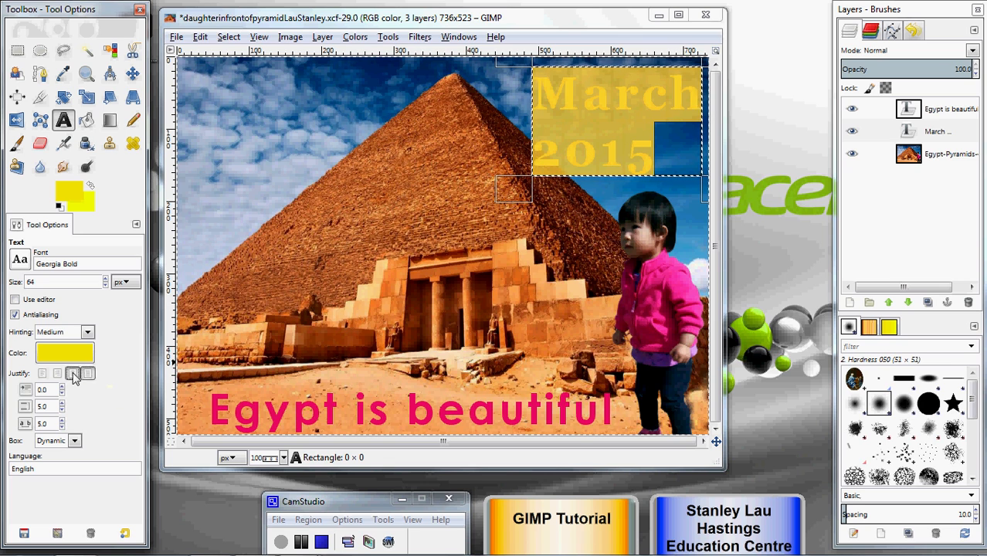
{"action": "left_click", "coordinate": [71, 374]}
{"action": "left_click", "coordinate": [57, 374]}
{"action": "left_click", "coordinate": [42, 375]}
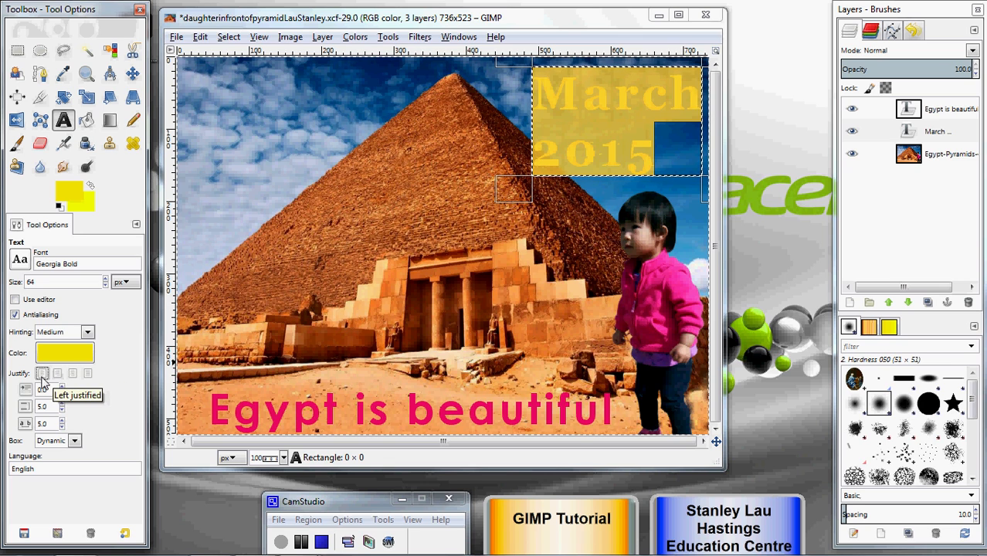
{"action": "left_click", "coordinate": [57, 374]}
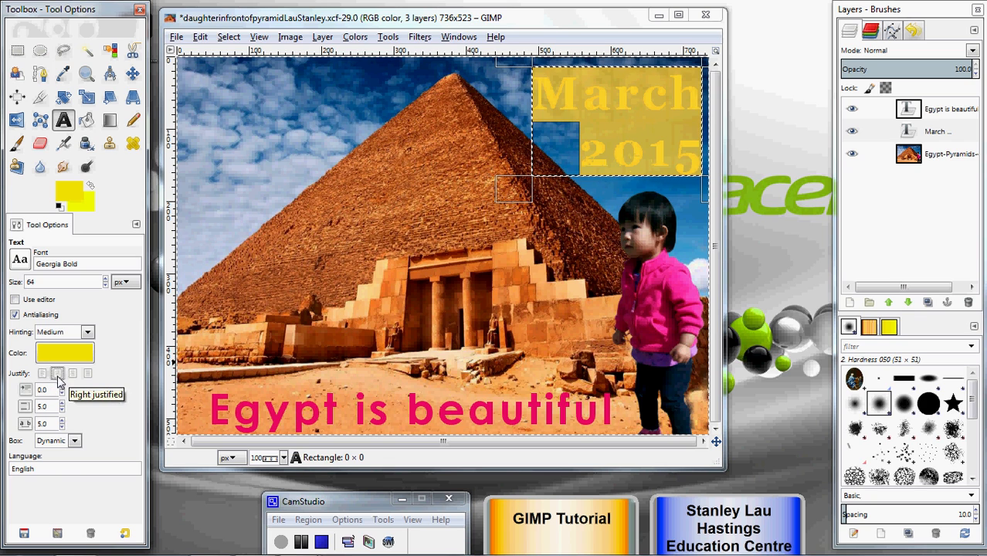
{"action": "left_click", "coordinate": [73, 375]}
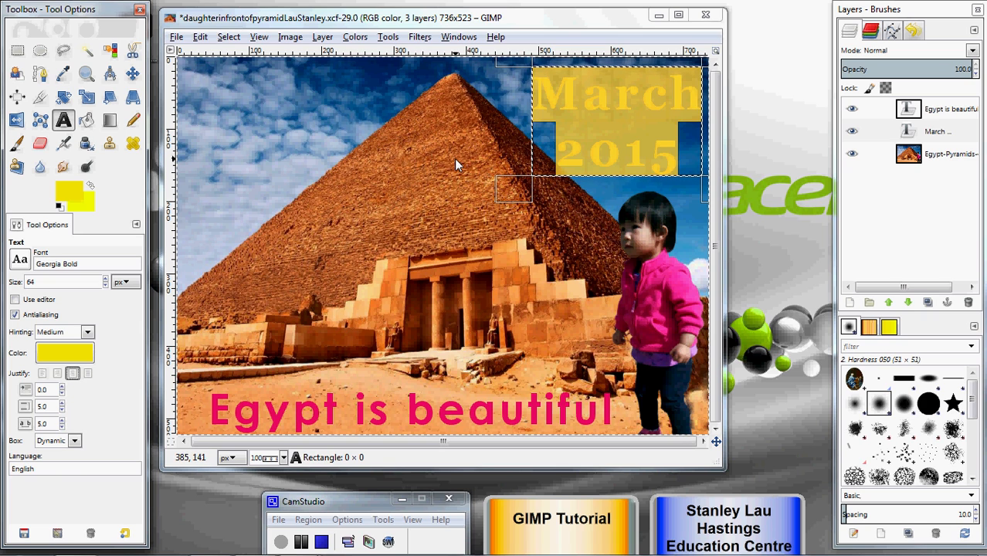
Step: Leave text editing with the Rectangle Select tool and make the March text layer active
{"action": "left_click", "coordinate": [446, 109]}
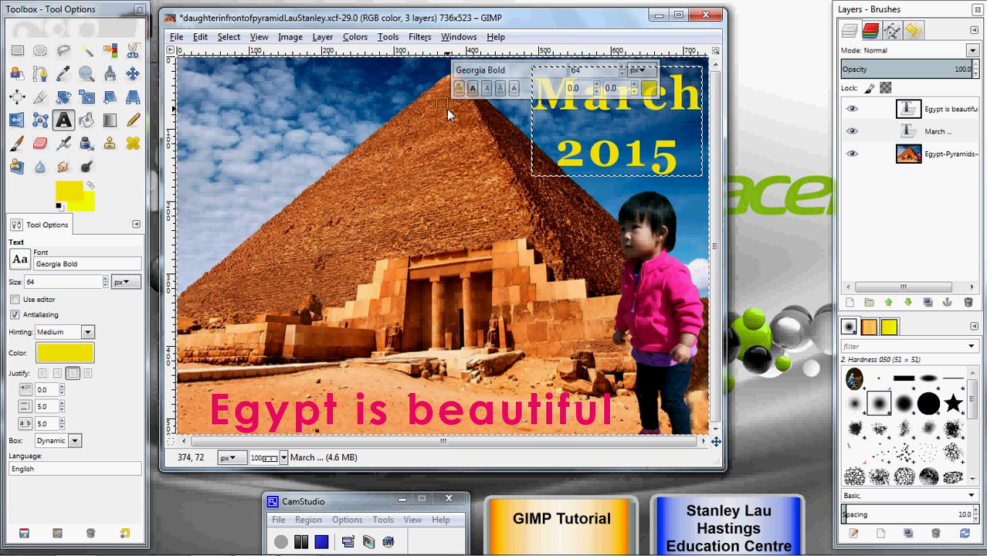
{"action": "left_click", "coordinate": [393, 106]}
{"action": "left_click", "coordinate": [17, 51]}
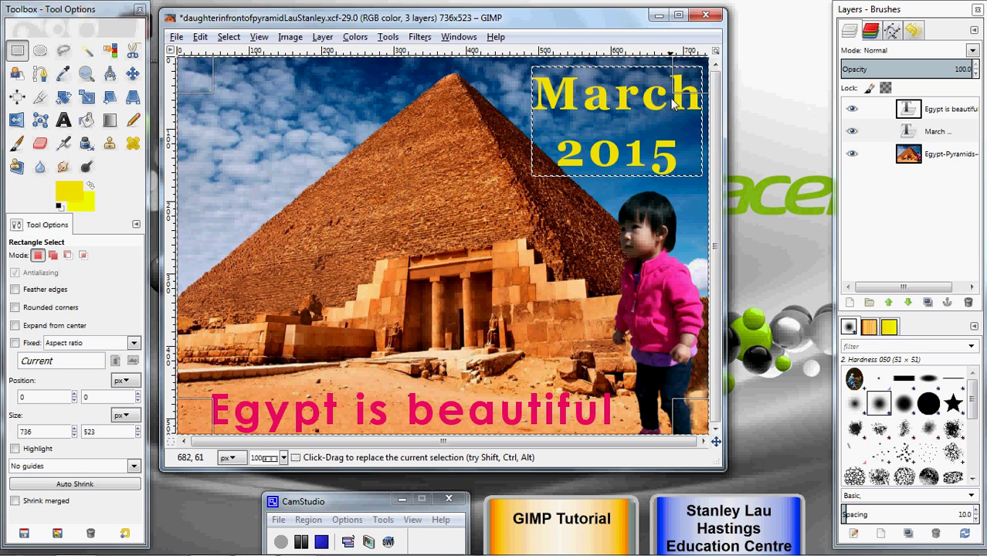
{"action": "left_click", "coordinate": [932, 133]}
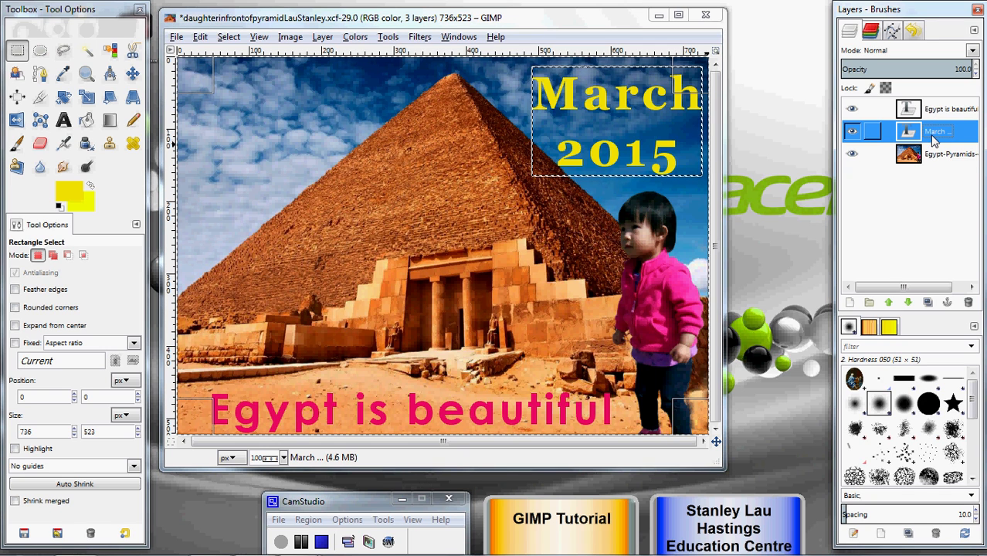
{"action": "key", "text": "Up"}
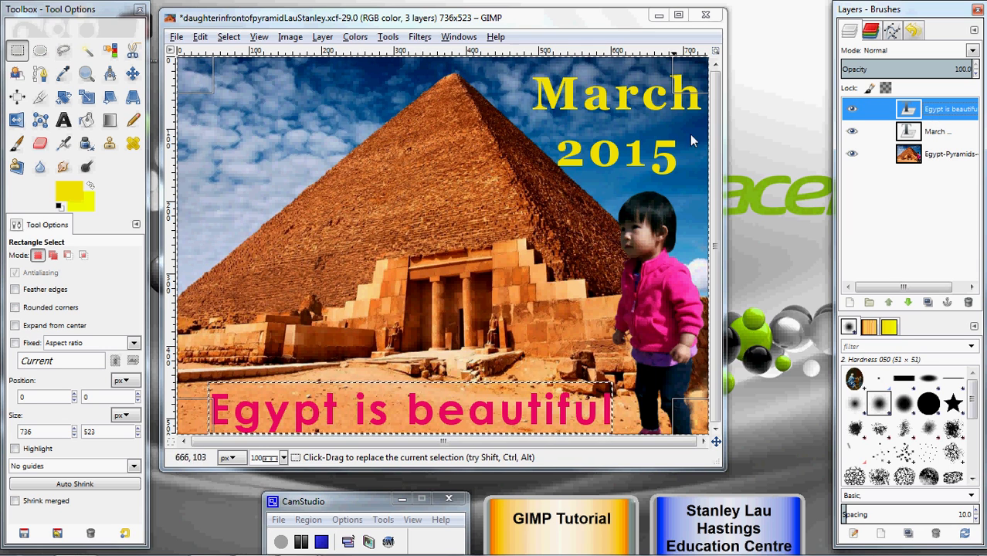
{"action": "left_click", "coordinate": [910, 133]}
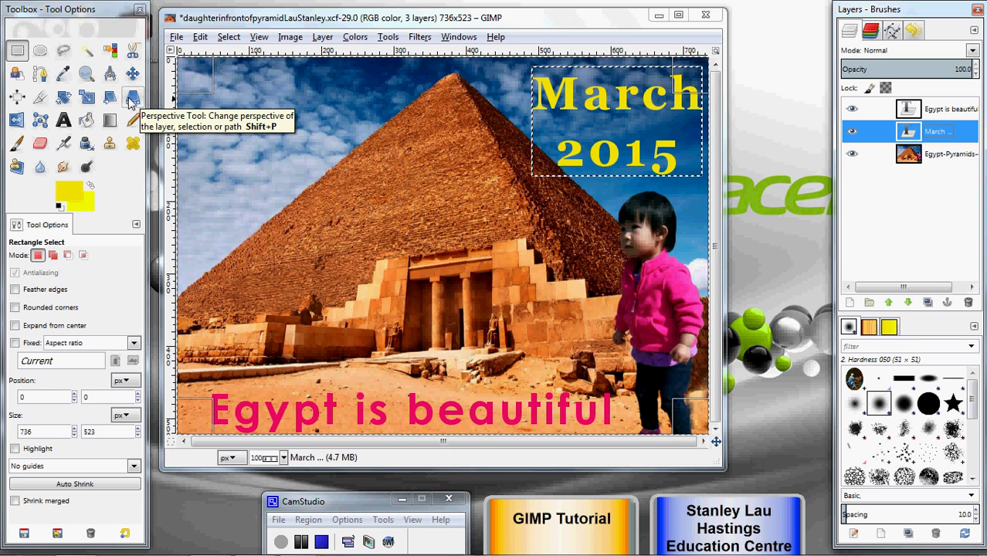
Step: Start rotating the March 2015 text layer clockwise by about 9.09 degrees with the Rotate tool
{"action": "left_click", "coordinate": [65, 101]}
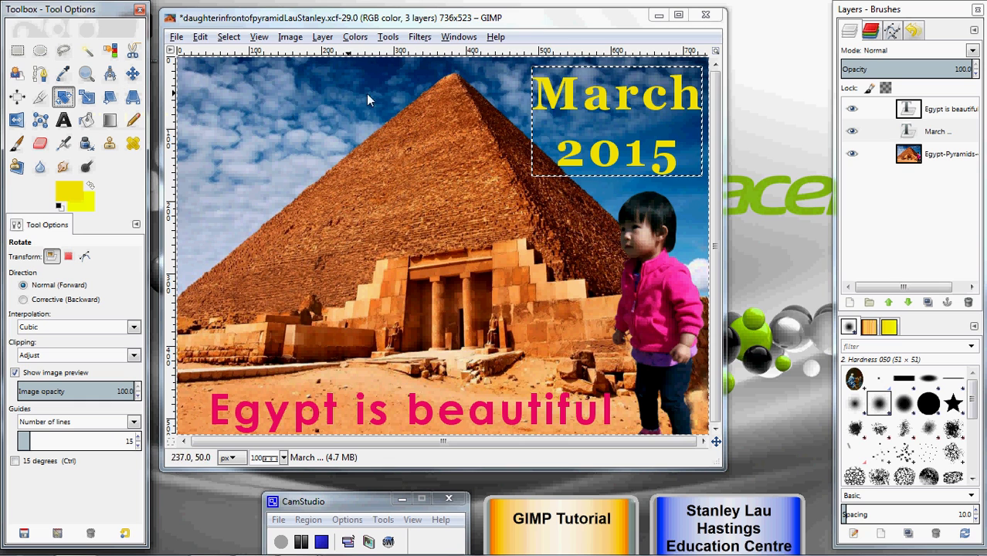
{"action": "left_click", "coordinate": [561, 90]}
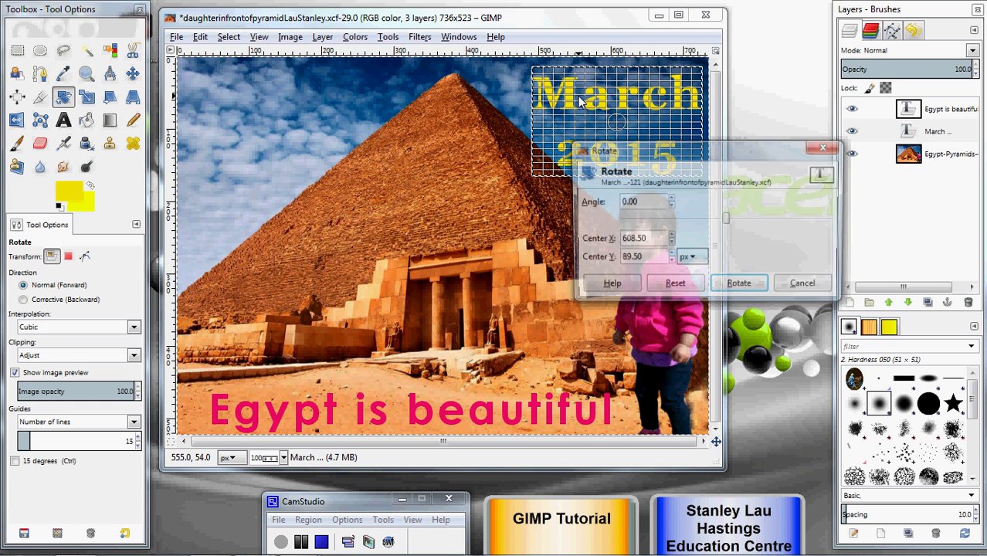
{"action": "left_click_drag", "start_coordinate": [618, 207], "coordinate": [345, 230]}
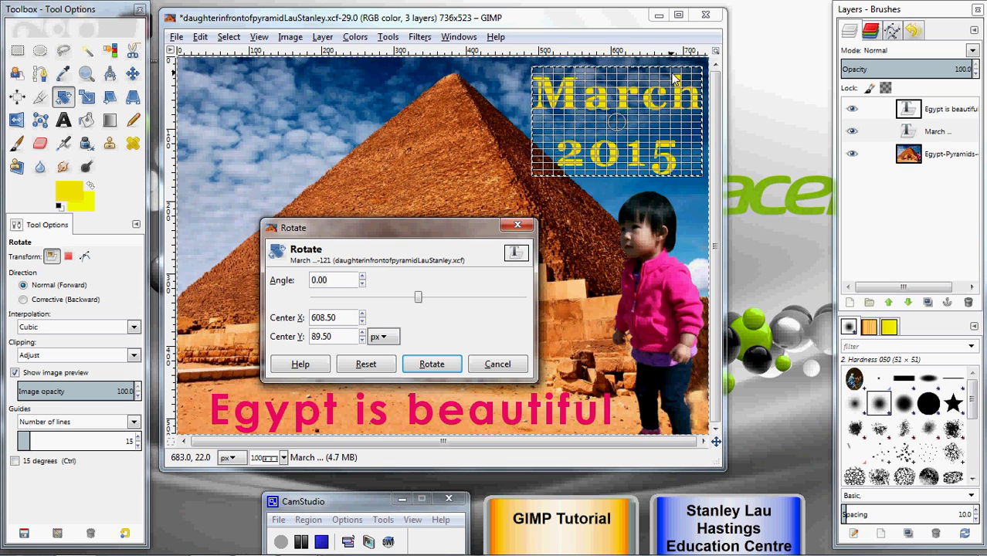
{"action": "left_click_drag", "start_coordinate": [674, 78], "coordinate": [690, 90]}
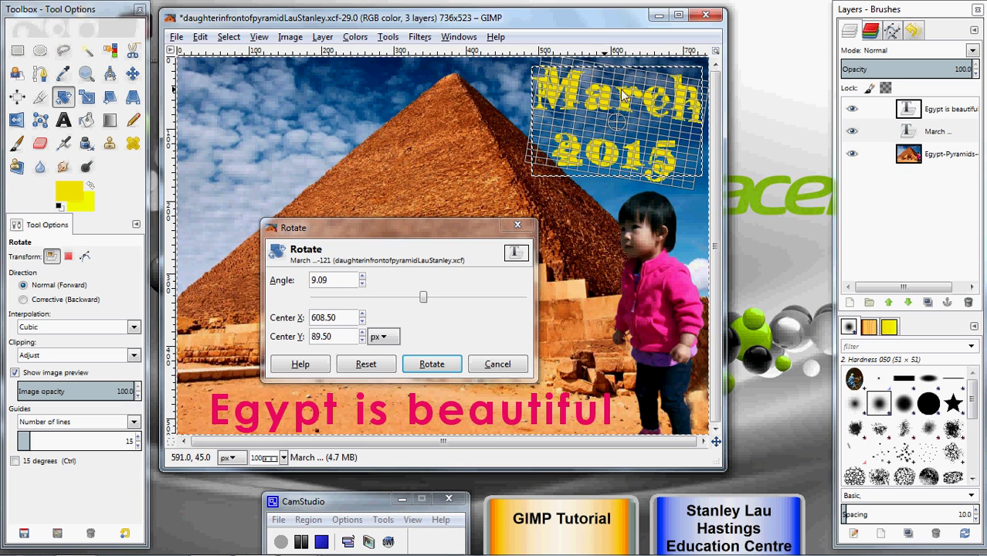
Step: Shift the rotation center of the March 2015 text to X 596.50 and Y 91.50 px
{"action": "left_click", "coordinate": [363, 321]}
{"action": "left_click", "coordinate": [363, 321]}
{"action": "left_click", "coordinate": [363, 321]}
{"action": "left_click", "coordinate": [362, 321]}
{"action": "left_click", "coordinate": [362, 321]}
{"action": "left_click", "coordinate": [362, 321]}
{"action": "left_click", "coordinate": [362, 321]}
{"action": "left_click", "coordinate": [362, 321]}
{"action": "left_click", "coordinate": [362, 322]}
{"action": "left_click", "coordinate": [362, 322]}
{"action": "left_click", "coordinate": [362, 314]}
{"action": "left_click", "coordinate": [363, 314]}
{"action": "left_click", "coordinate": [362, 314]}
{"action": "left_click", "coordinate": [363, 333]}
{"action": "left_click", "coordinate": [362, 332]}
{"action": "left_click", "coordinate": [363, 333]}
{"action": "left_click", "coordinate": [362, 332]}
{"action": "left_click", "coordinate": [363, 340]}
{"action": "left_click", "coordinate": [362, 340]}
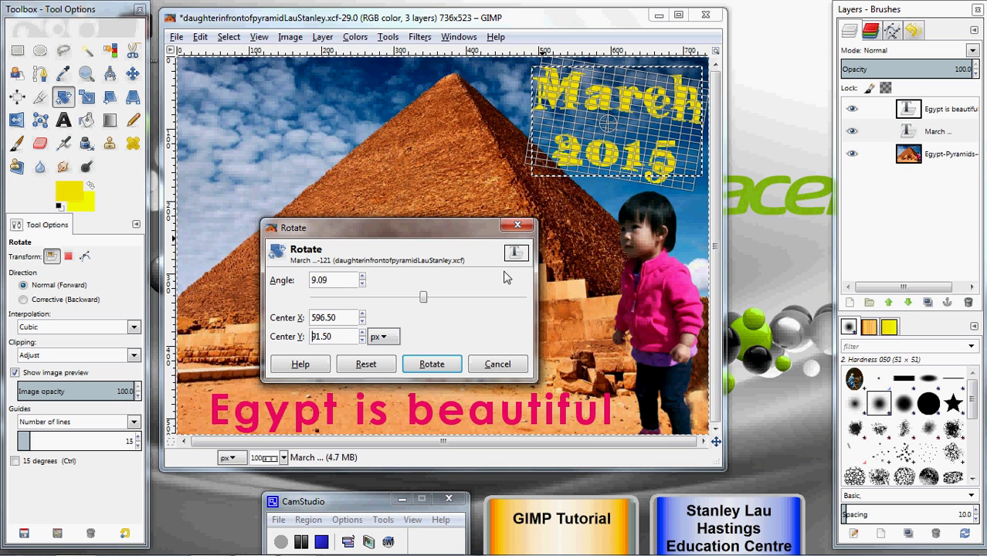
Step: Increase the rotation angle to 10.59 degrees and apply the rotation to the March 2015 text
{"action": "left_click", "coordinate": [362, 277]}
{"action": "left_click", "coordinate": [363, 277]}
{"action": "left_click", "coordinate": [362, 276]}
{"action": "left_click", "coordinate": [363, 276]}
{"action": "left_click", "coordinate": [363, 277]}
{"action": "left_click", "coordinate": [362, 276]}
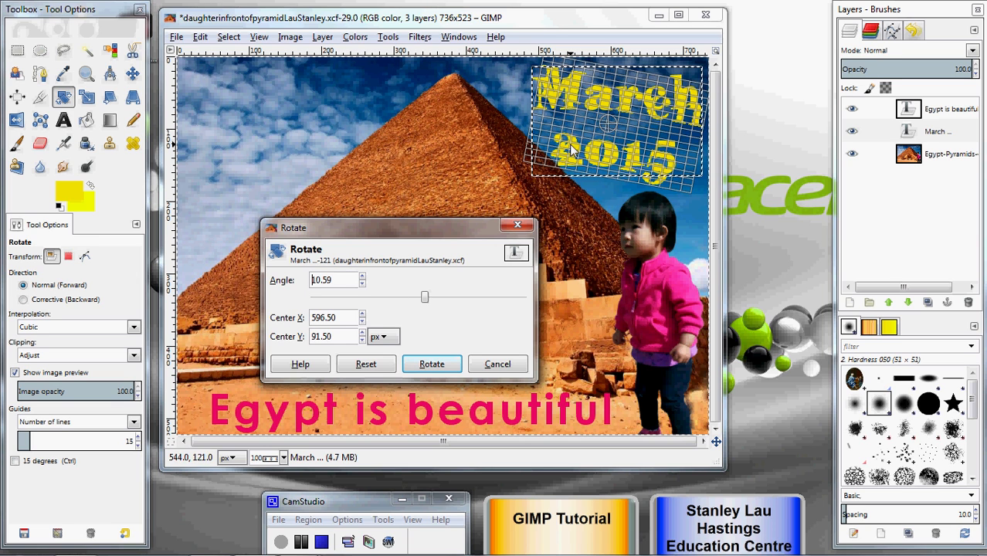
{"action": "left_click", "coordinate": [431, 363]}
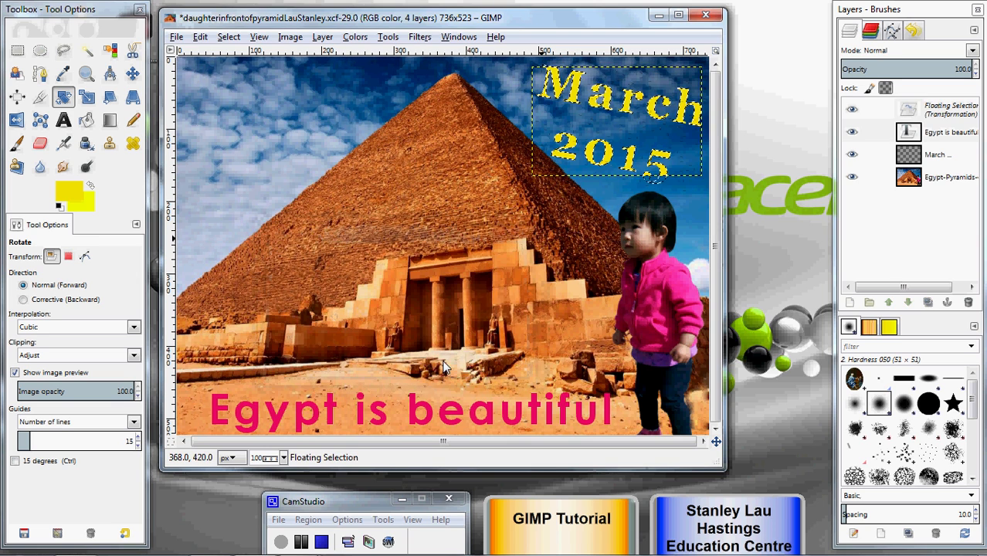
Step: Anchor the rotated floating March 2015 text to its layer using the Rectangle Select tool
{"action": "left_click", "coordinate": [501, 99]}
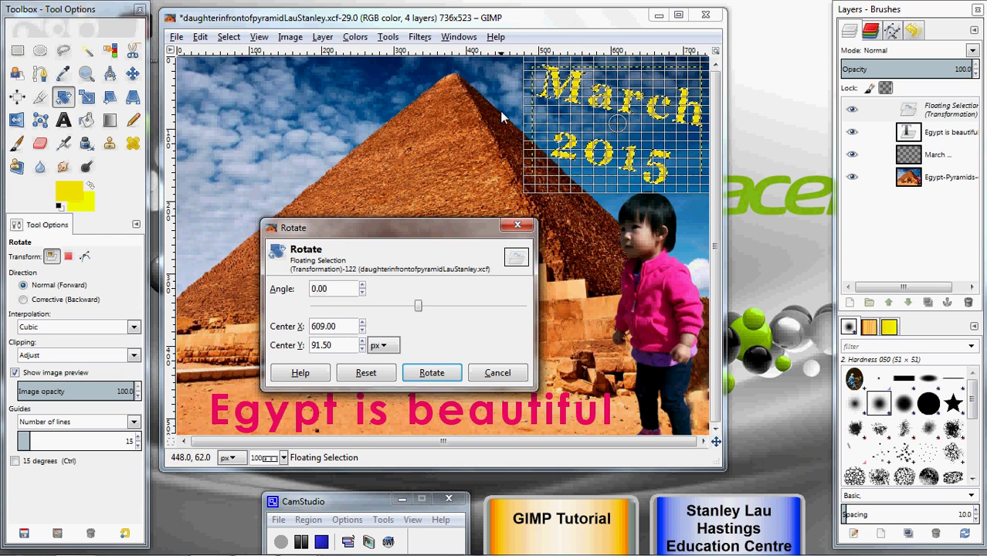
{"action": "left_click", "coordinate": [455, 371]}
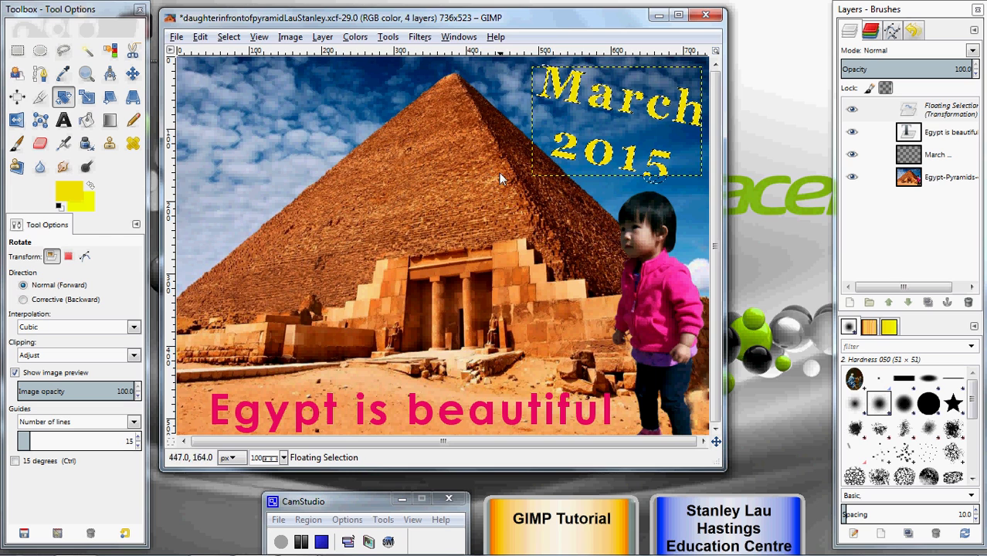
{"action": "left_click", "coordinate": [17, 51]}
{"action": "left_click", "coordinate": [409, 109]}
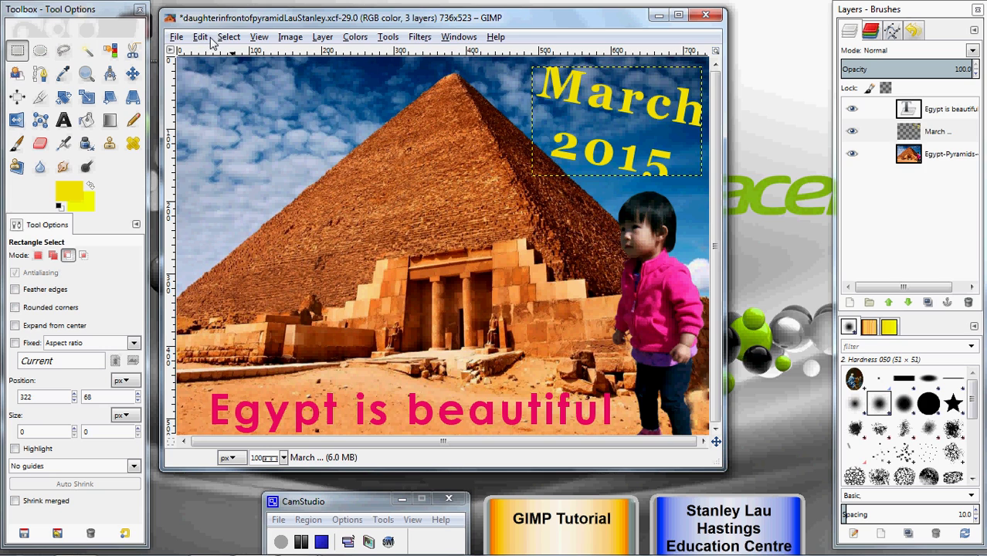
Step: Undo the rotation and the centered justification of the March 2015 text
{"action": "key", "text": "ctrl+z"}
{"action": "key", "text": "ctrl+z"}
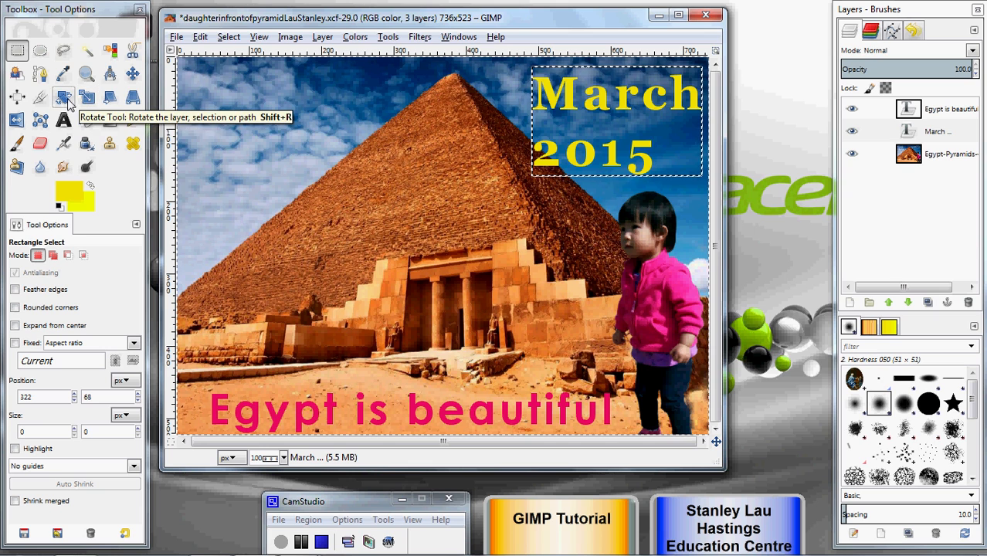
Step: Rotate the March 2015 text layer clockwise by about 7.44 degrees around its default center
{"action": "left_click", "coordinate": [65, 101]}
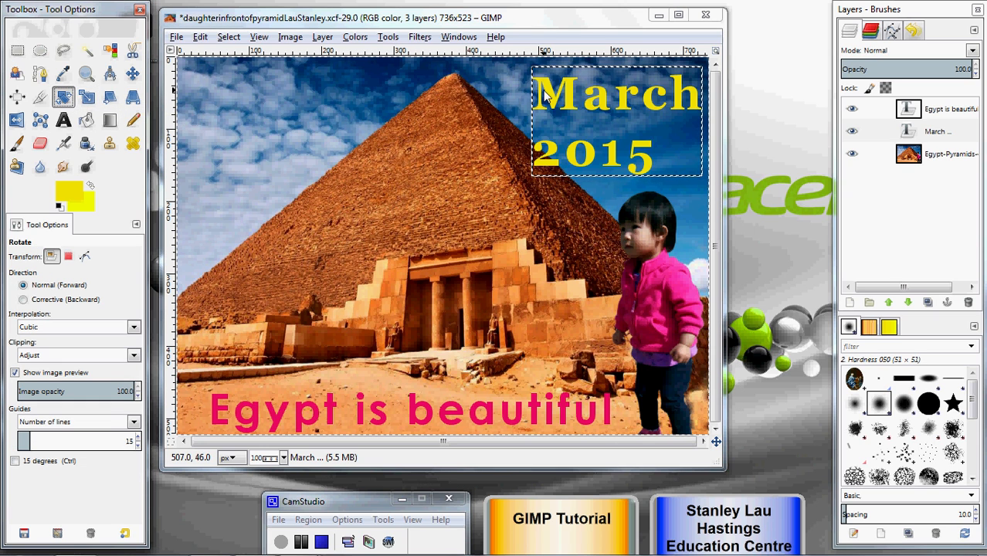
{"action": "left_click", "coordinate": [567, 100]}
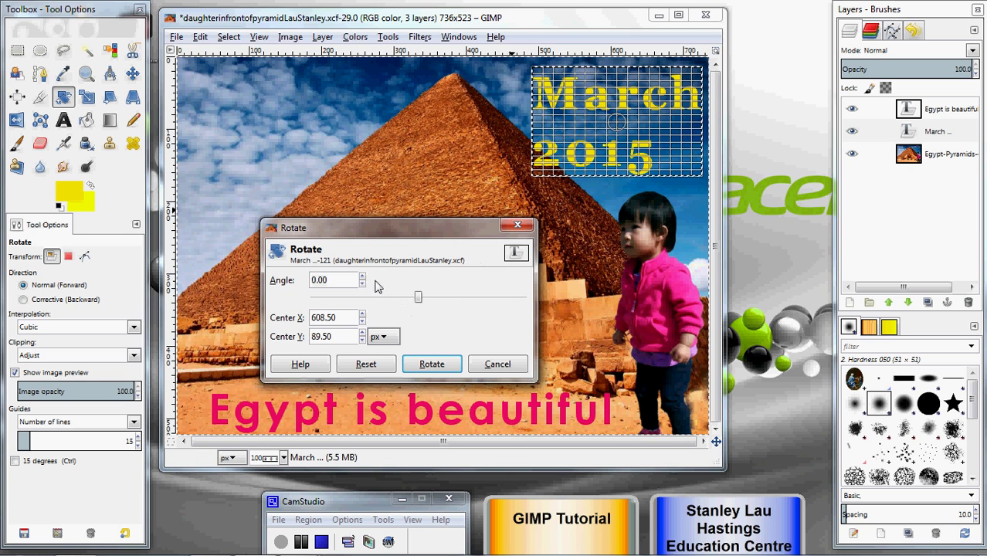
{"action": "mouse_move", "coordinate": [418, 296]}
{"action": "left_mouse_down"}
{"action": "mouse_move", "coordinate": [409, 302]}
{"action": "mouse_move", "coordinate": [428, 303]}
{"action": "mouse_move", "coordinate": [402, 306]}
{"action": "mouse_move", "coordinate": [426, 306]}
{"action": "mouse_move", "coordinate": [403, 307]}
{"action": "mouse_move", "coordinate": [415, 308]}
{"action": "left_mouse_up"}
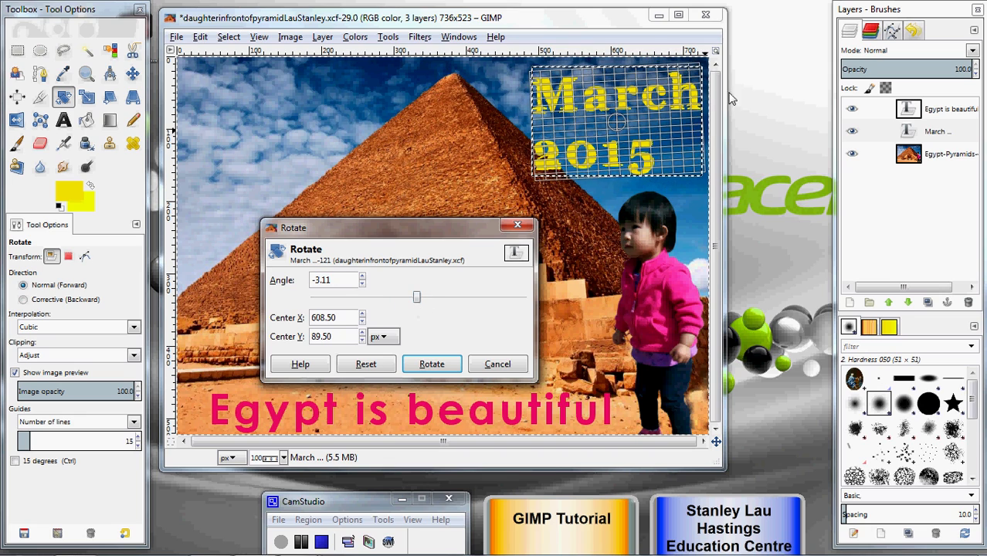
{"action": "left_click_drag", "start_coordinate": [696, 73], "coordinate": [703, 92]}
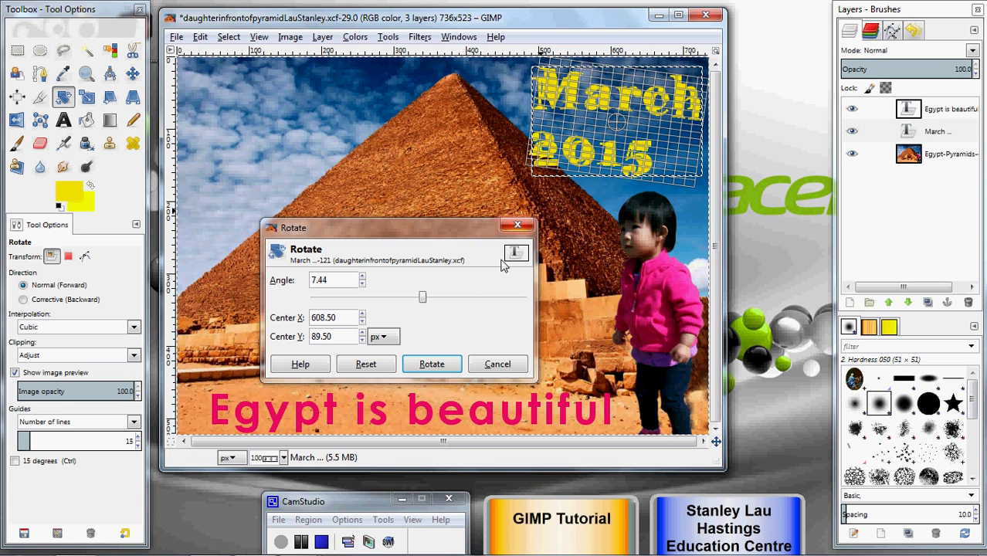
{"action": "left_click", "coordinate": [431, 365]}
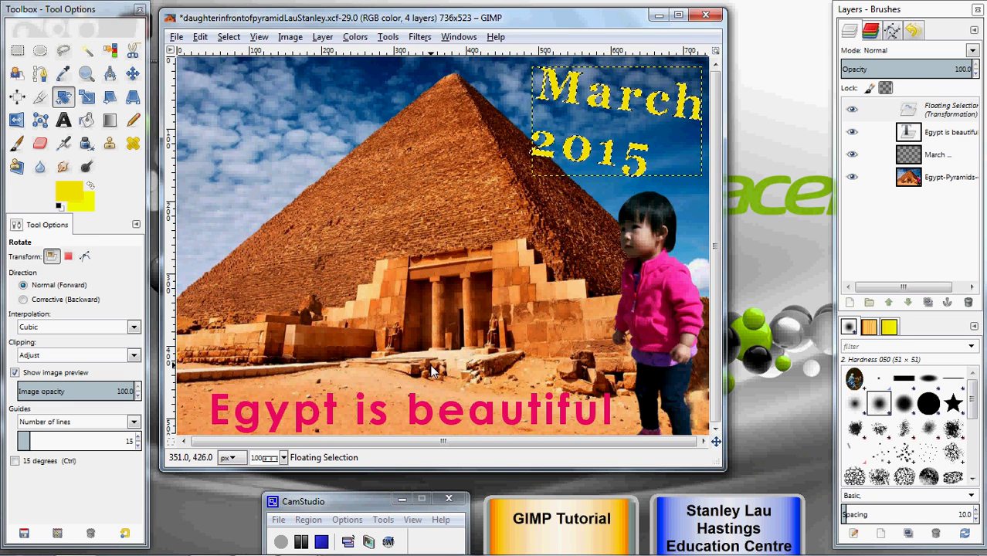
Step: Anchor the floating selection of the rotated March 2015 text to its layer with the Rectangle Select tool
{"action": "left_click", "coordinate": [616, 203]}
{"action": "left_click", "coordinate": [432, 372]}
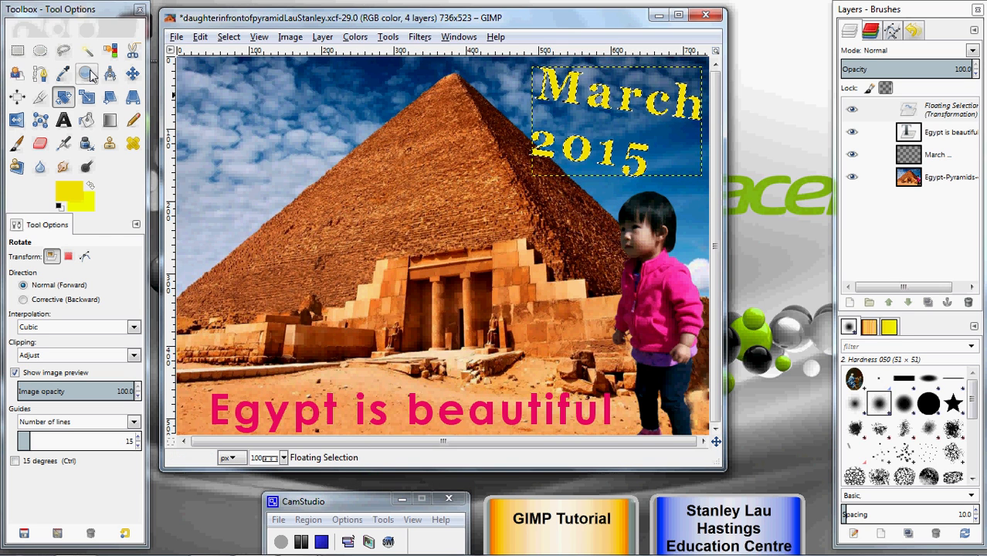
{"action": "left_click", "coordinate": [942, 137]}
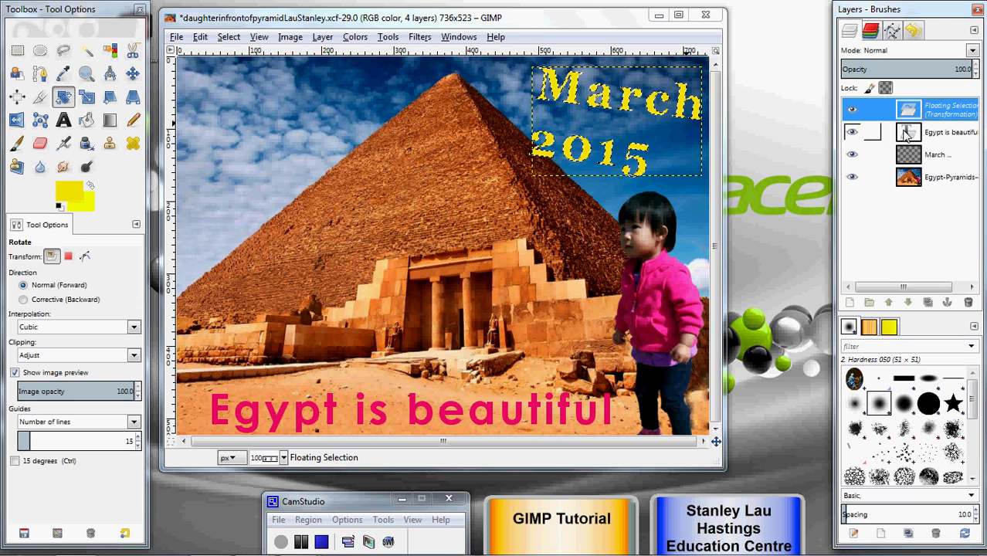
{"action": "key", "text": "Return"}
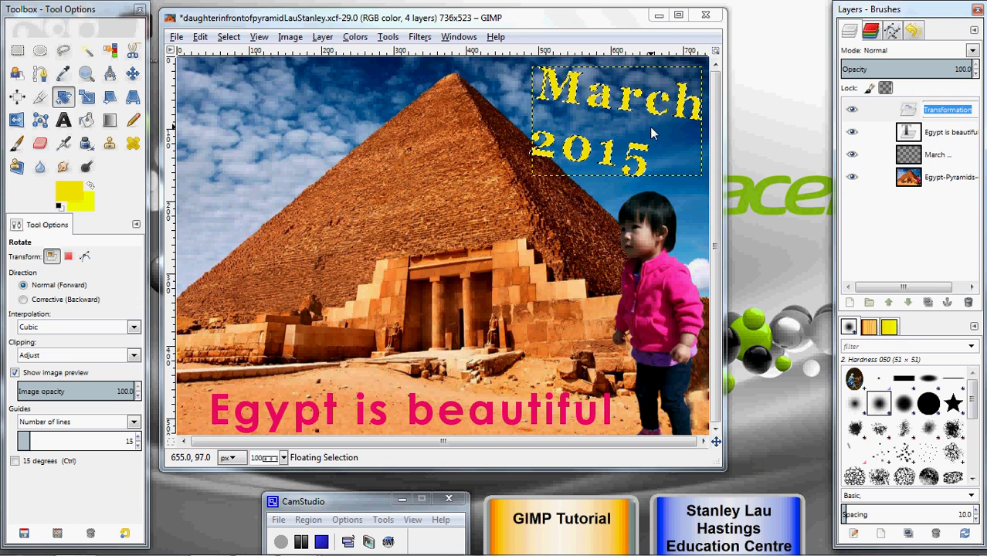
{"action": "left_click", "coordinate": [903, 133]}
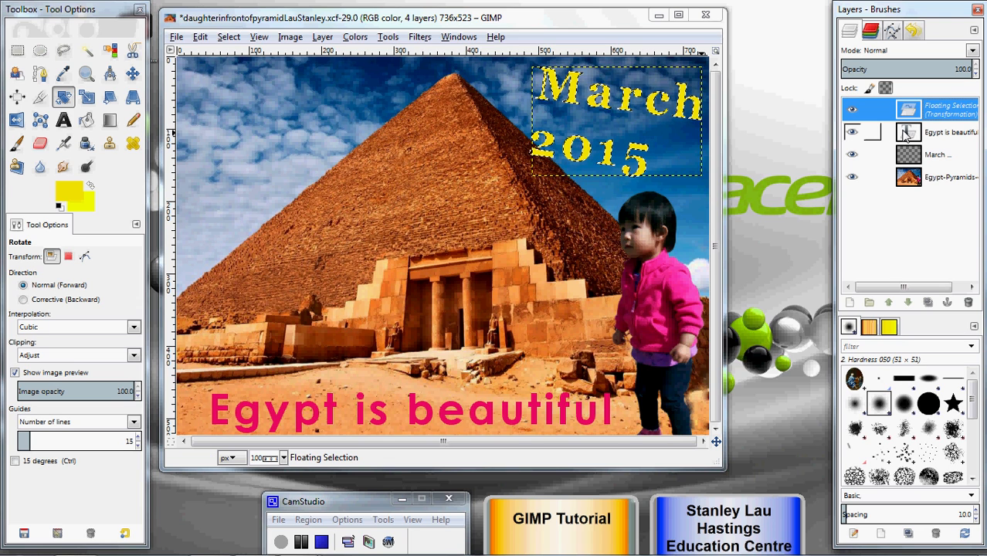
{"action": "left_click", "coordinate": [17, 51]}
{"action": "left_click", "coordinate": [473, 176]}
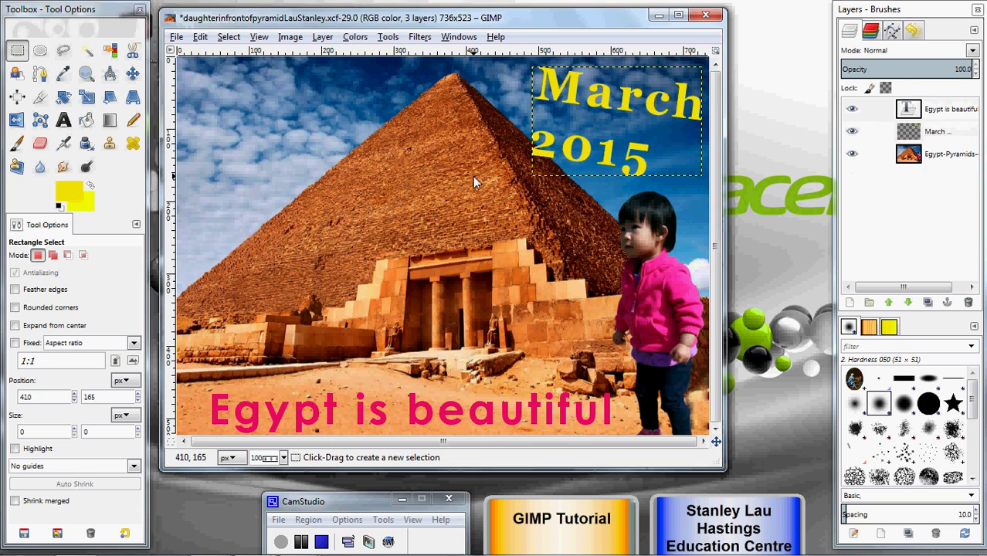
Step: Apply a Perspective transform to the Egypt is beautiful layer, pulling both upper corners slightly inward
{"action": "left_click", "coordinate": [938, 109]}
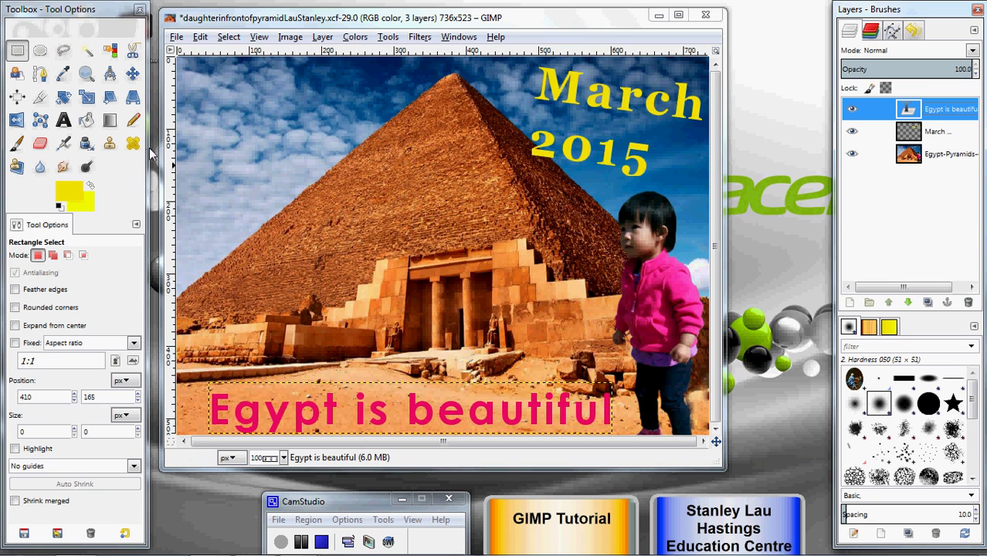
{"action": "left_click", "coordinate": [133, 99]}
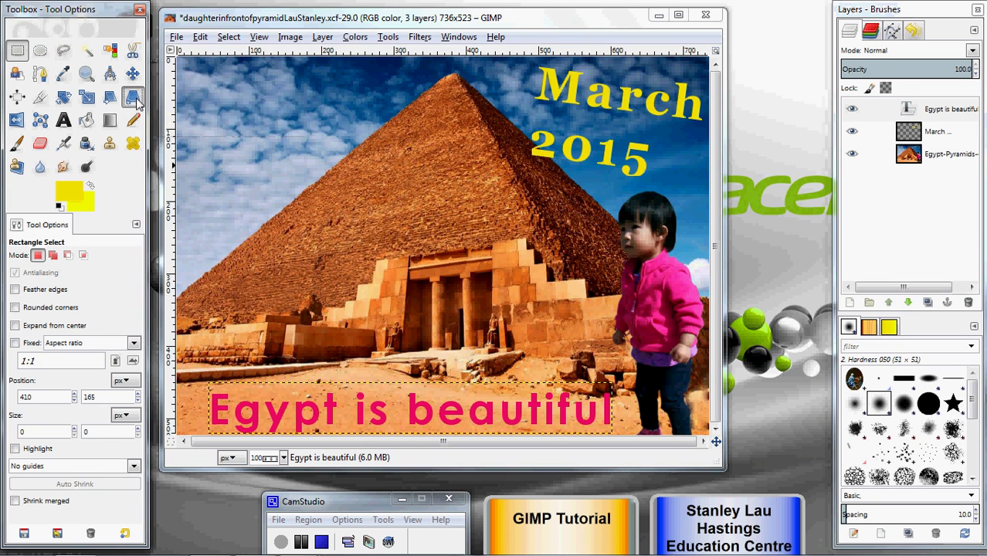
{"action": "left_click", "coordinate": [416, 418]}
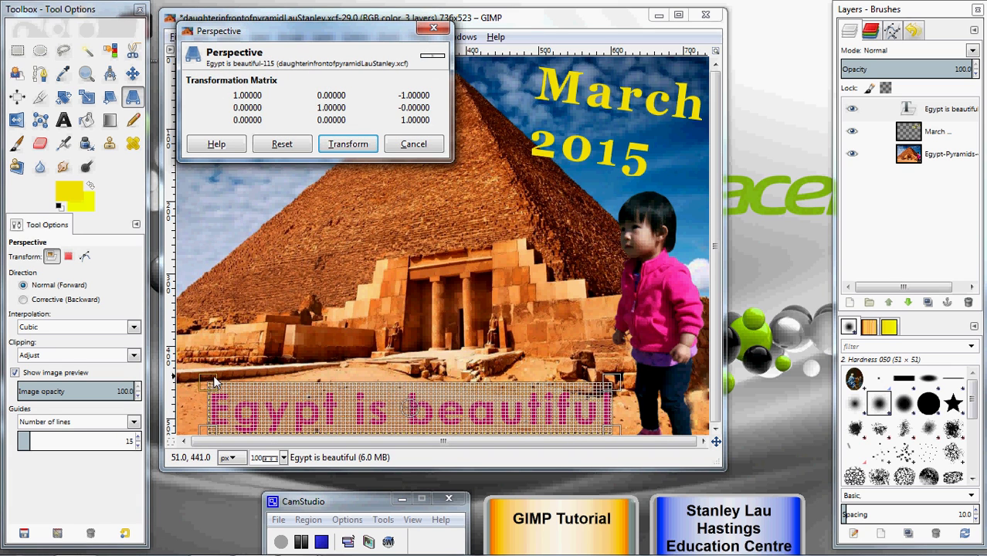
{"action": "left_click_drag", "start_coordinate": [208, 378], "coordinate": [218, 380]}
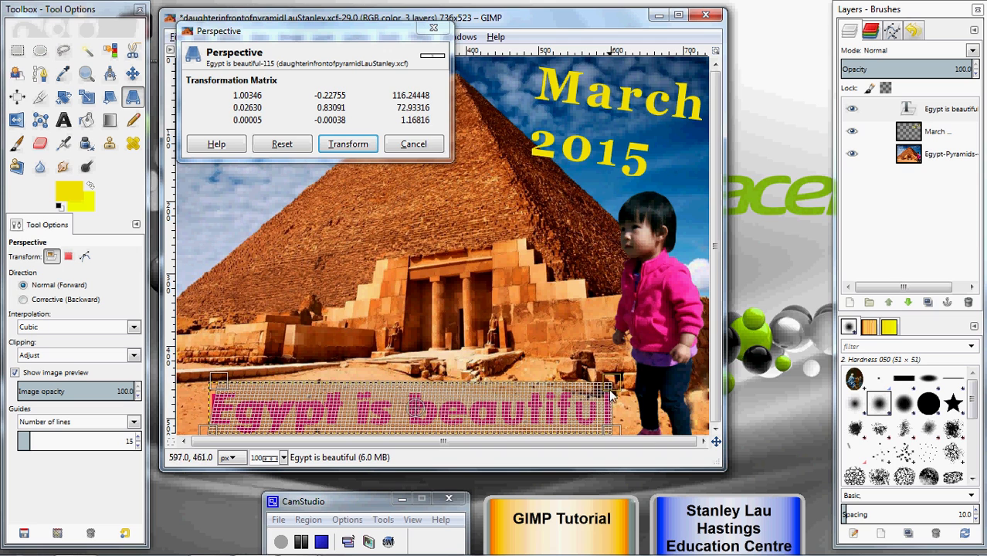
{"action": "left_click_drag", "start_coordinate": [611, 383], "coordinate": [601, 389]}
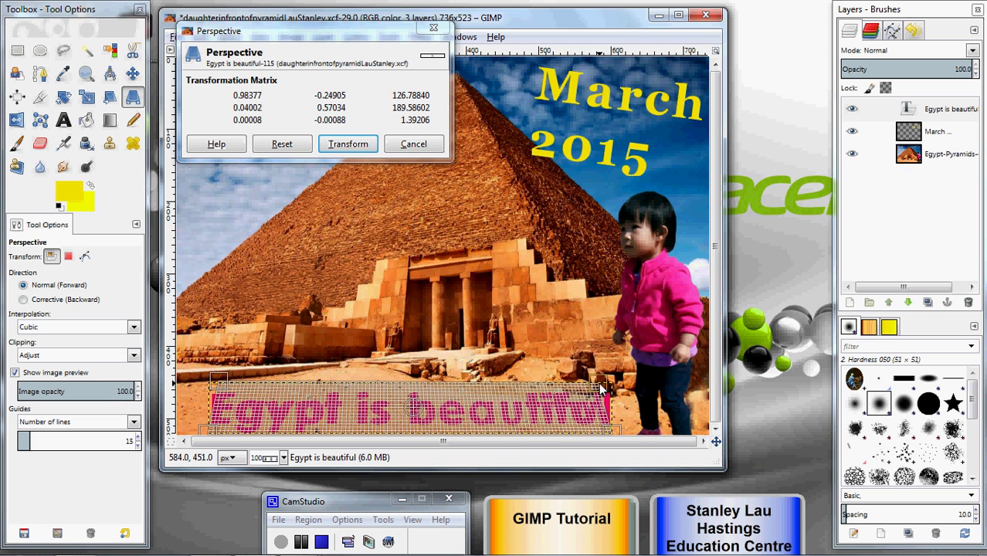
{"action": "left_click_drag", "start_coordinate": [223, 382], "coordinate": [229, 387]}
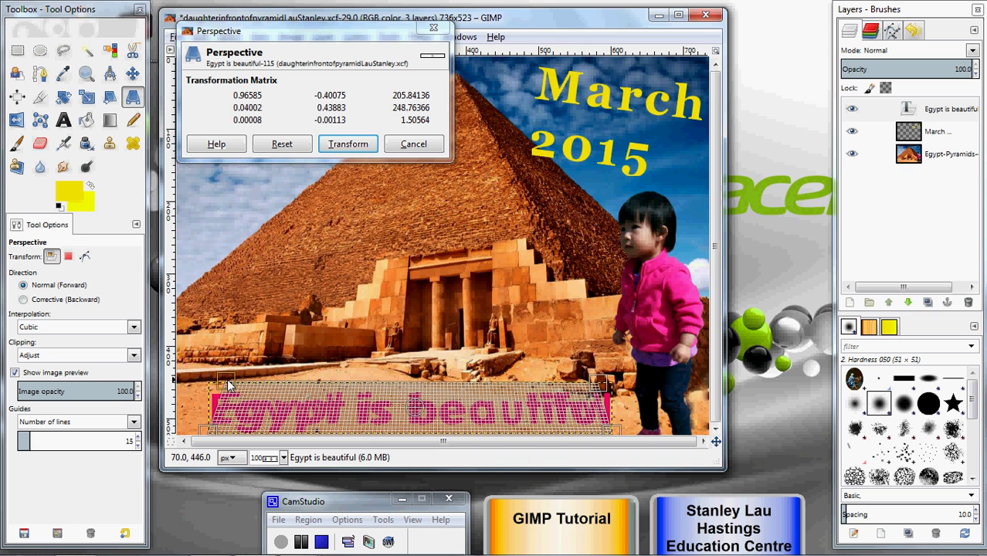
{"action": "left_click", "coordinate": [350, 145]}
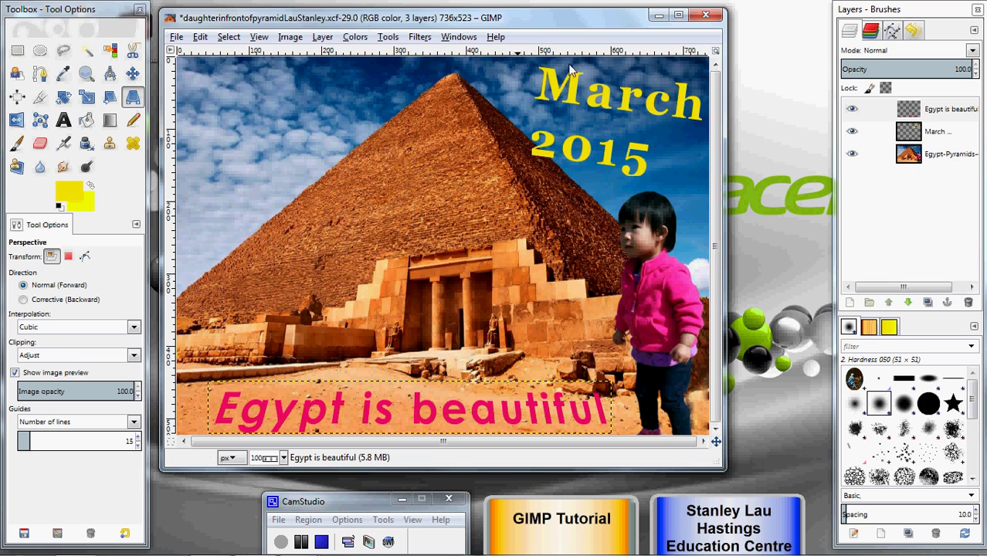
Step: Merge all visible layers into one, expanded as necessary, and cancel the stray Perspective transform
{"action": "left_click", "coordinate": [917, 137]}
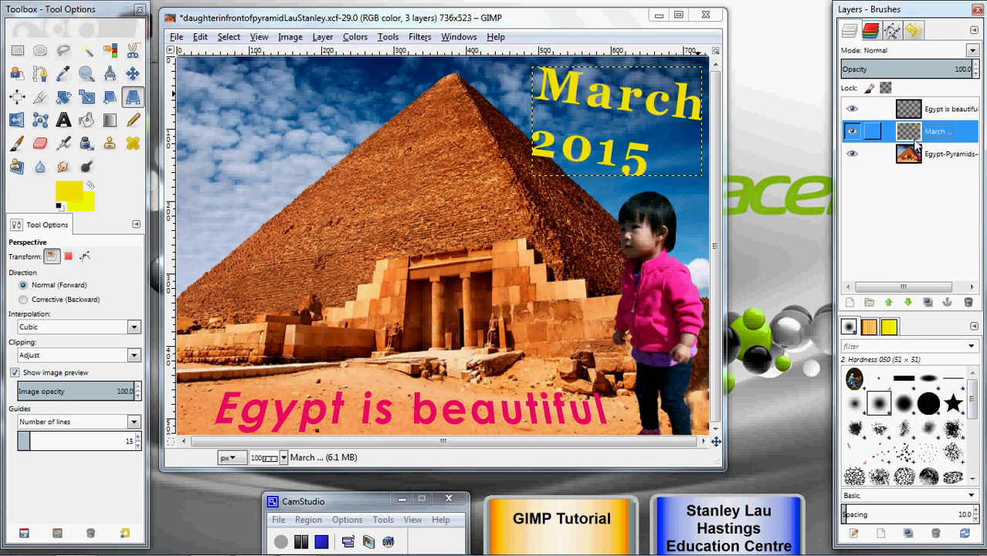
{"action": "right_click", "coordinate": [915, 138]}
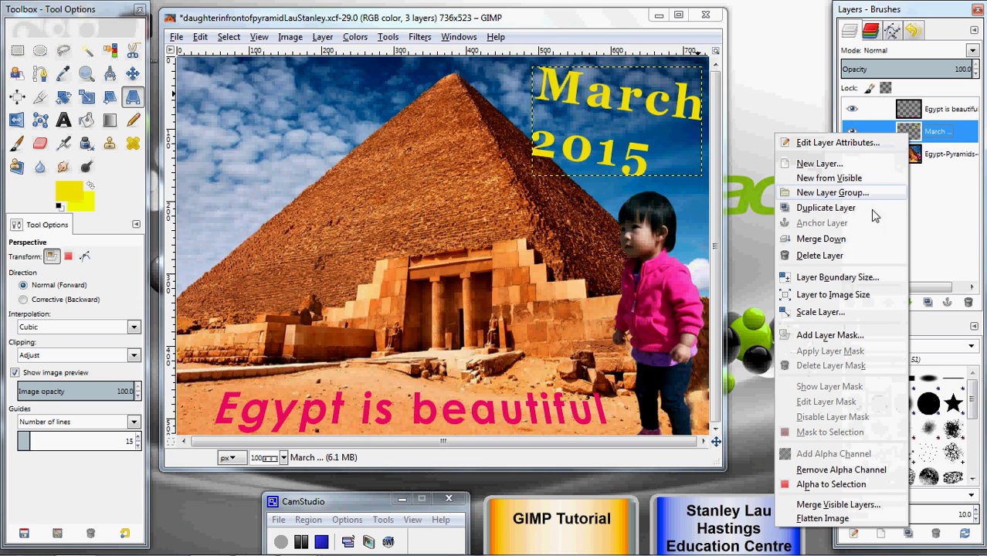
{"action": "left_click", "coordinate": [838, 504]}
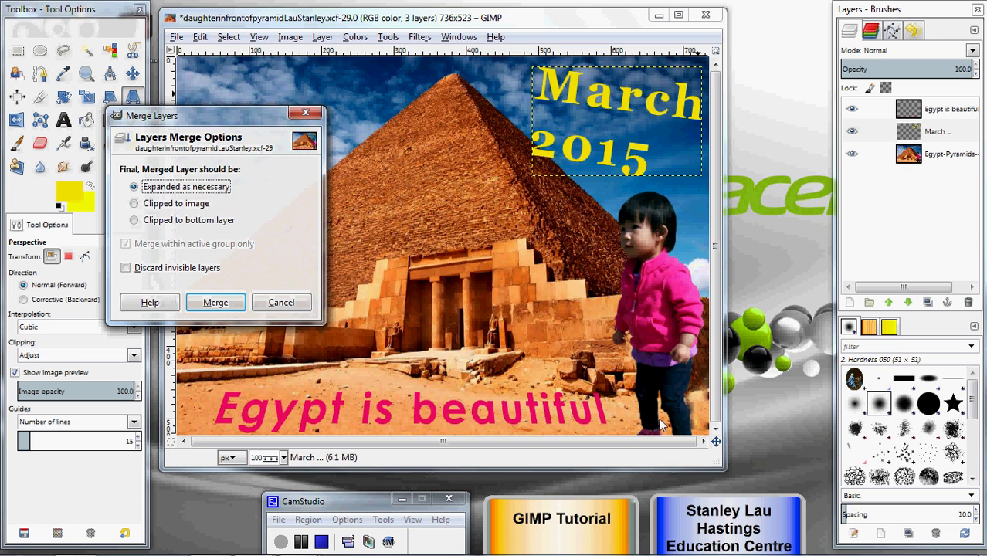
{"action": "left_click_drag", "start_coordinate": [261, 129], "coordinate": [447, 112]}
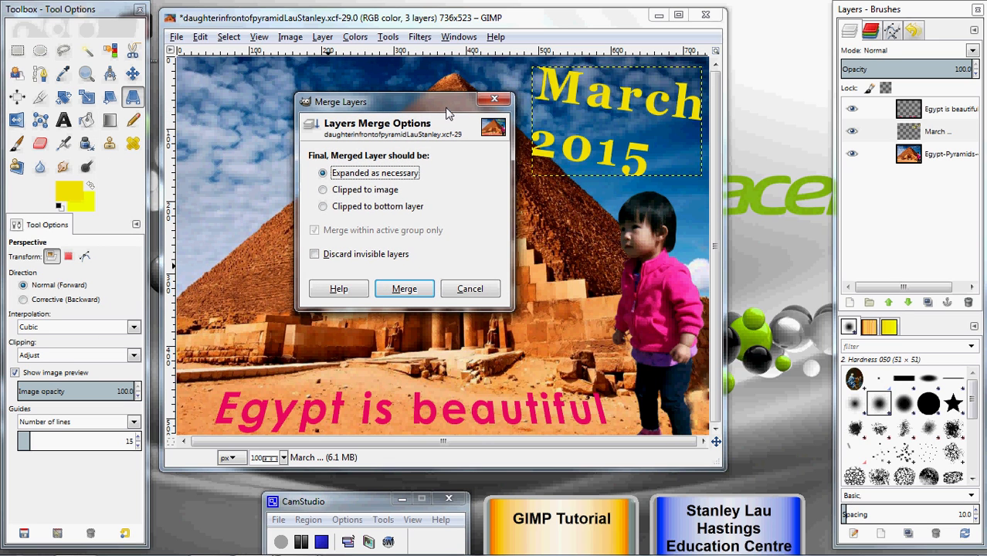
{"action": "left_click", "coordinate": [424, 291]}
{"action": "left_click", "coordinate": [424, 292]}
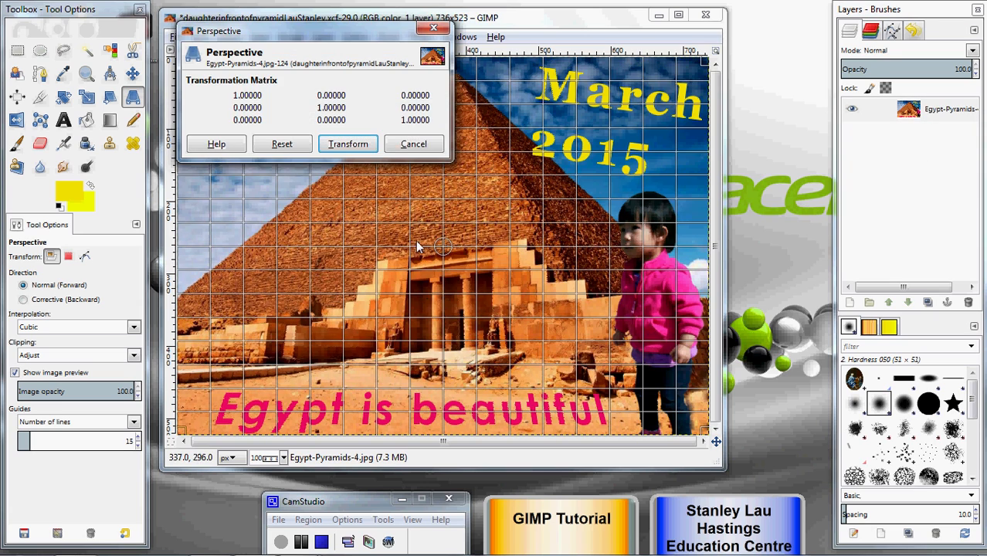
{"action": "left_click", "coordinate": [422, 143]}
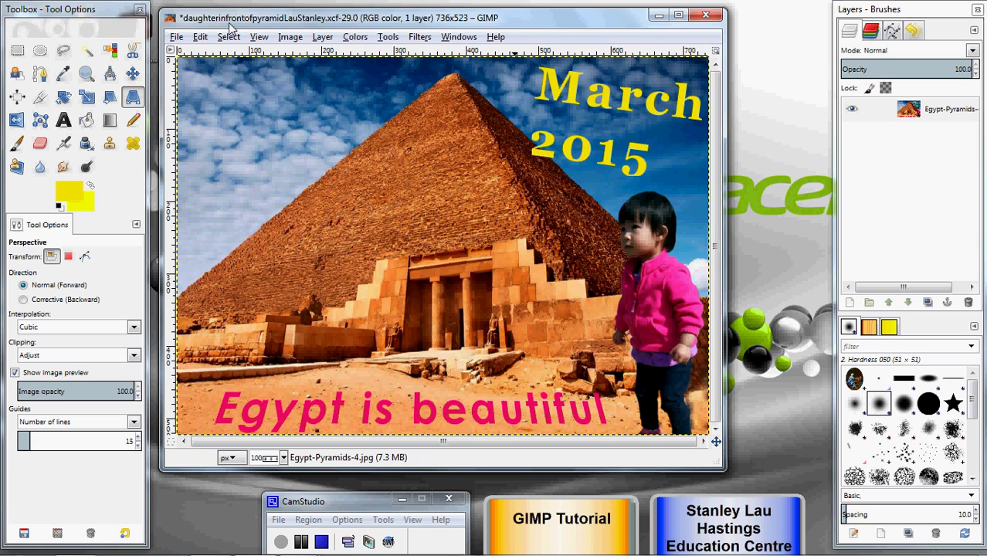
Step: Set up an export of the merged image to Removable Disk (F:) with JPEG image as the file type
{"action": "left_click", "coordinate": [177, 38]}
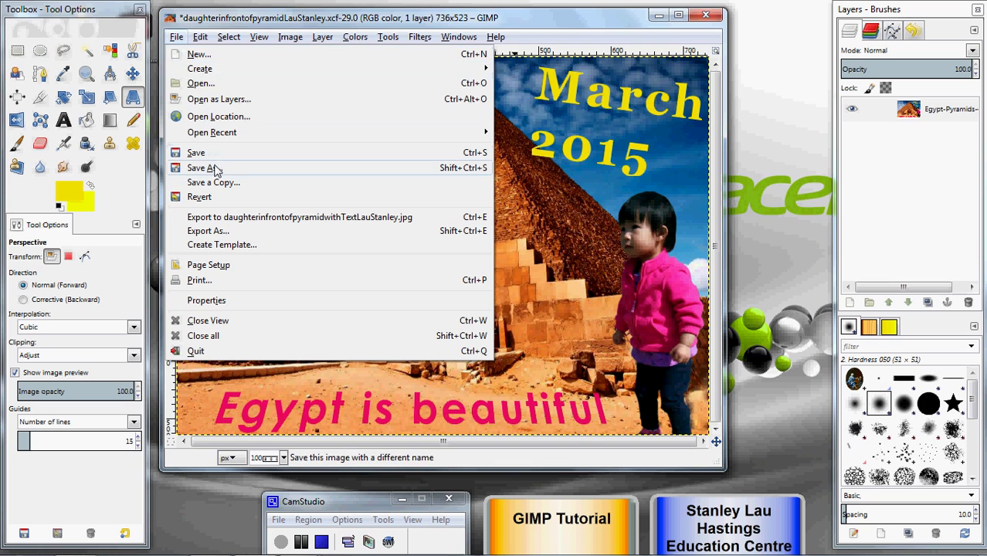
{"action": "left_click", "coordinate": [218, 231]}
{"action": "left_click_drag", "start_coordinate": [551, 511], "coordinate": [551, 536]}
{"action": "left_click_drag", "start_coordinate": [730, 524], "coordinate": [727, 553]}
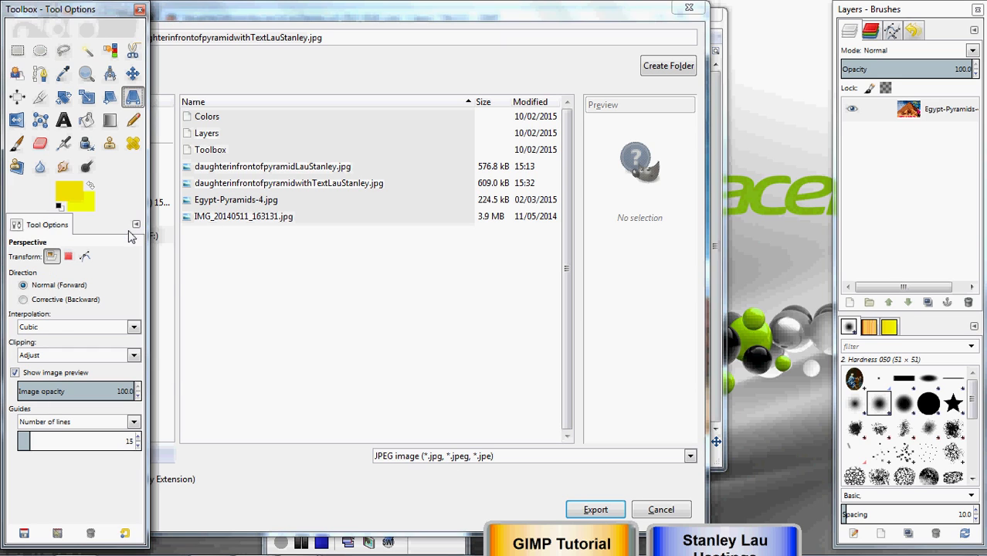
{"action": "left_click", "coordinate": [154, 237]}
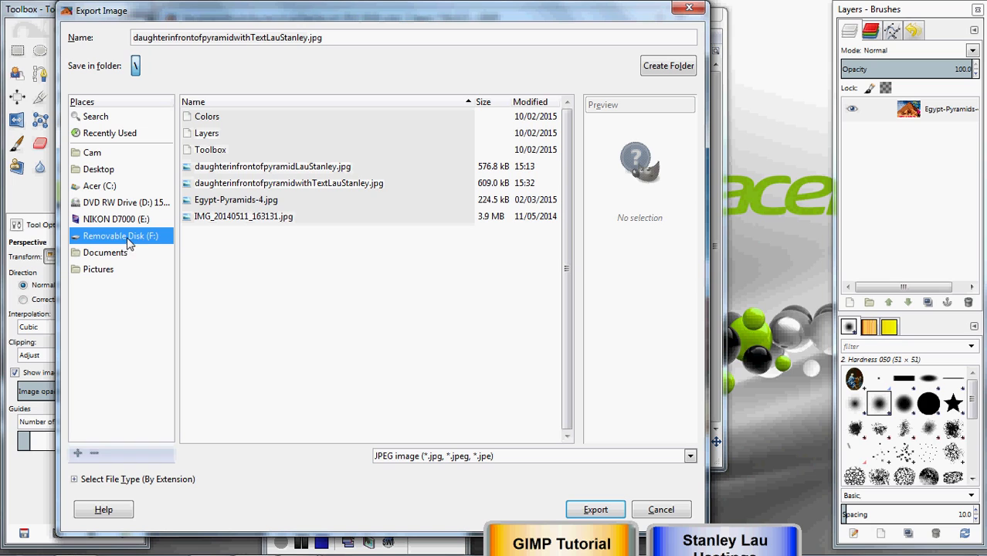
{"action": "left_click", "coordinate": [74, 480]}
{"action": "left_click_drag", "start_coordinate": [693, 368], "coordinate": [707, 407]}
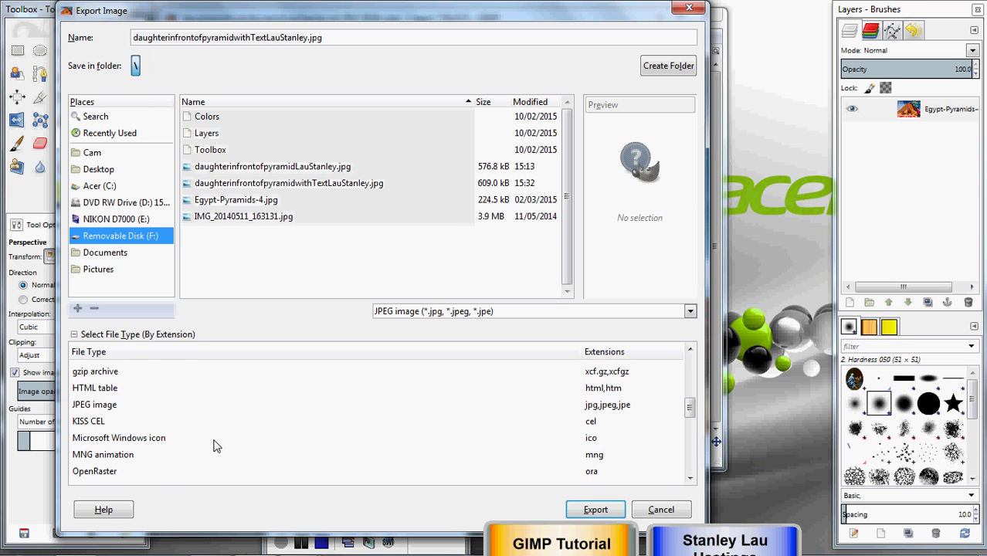
{"action": "left_click", "coordinate": [87, 406]}
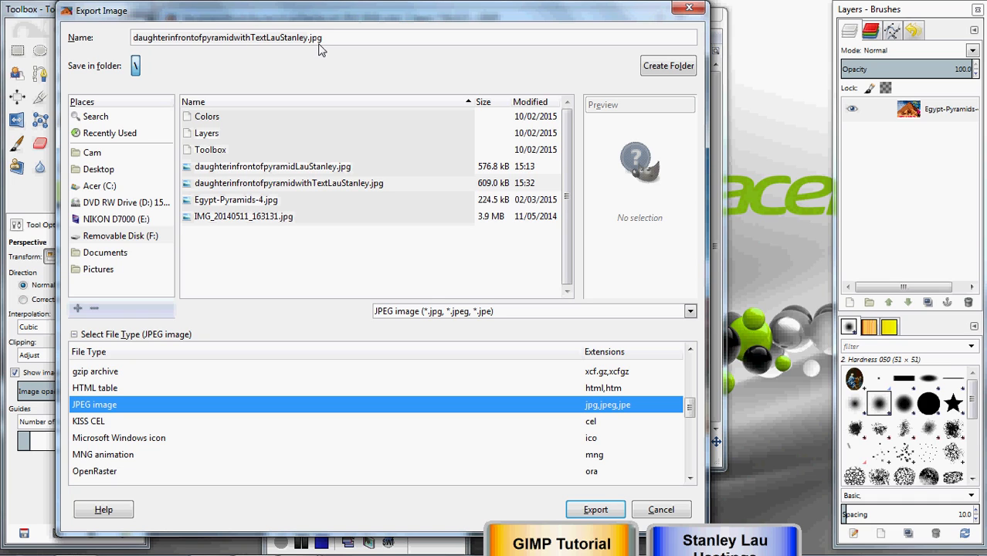
Step: Export the image over the existing pyramid-with-text JPEG at quality 100
{"action": "left_click", "coordinate": [595, 510]}
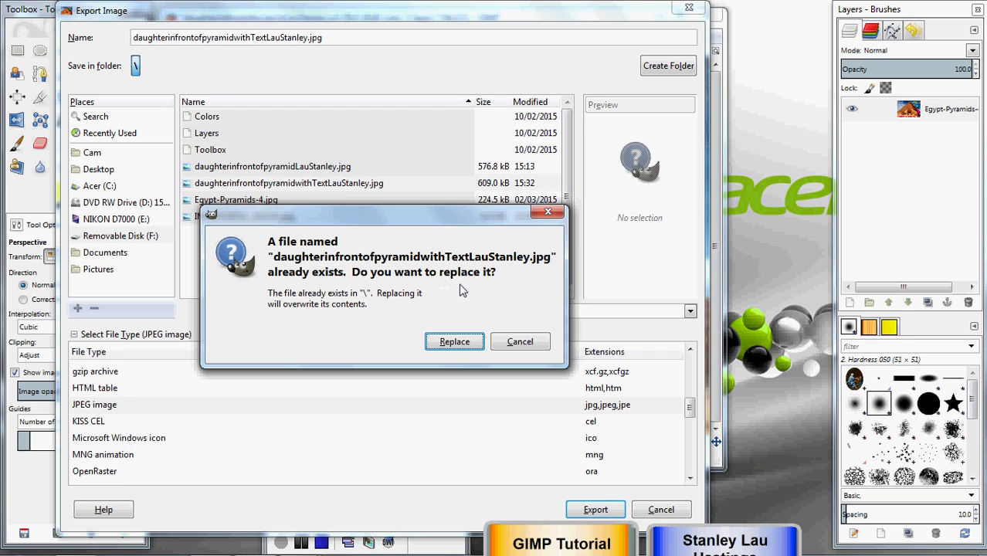
{"action": "left_click", "coordinate": [454, 341]}
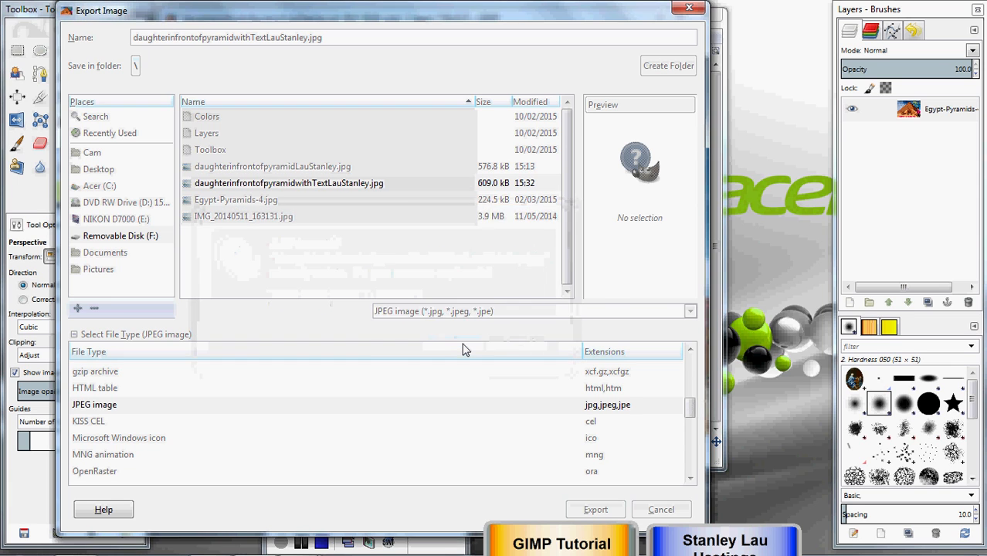
{"action": "left_click_drag", "start_coordinate": [479, 212], "coordinate": [449, 176]}
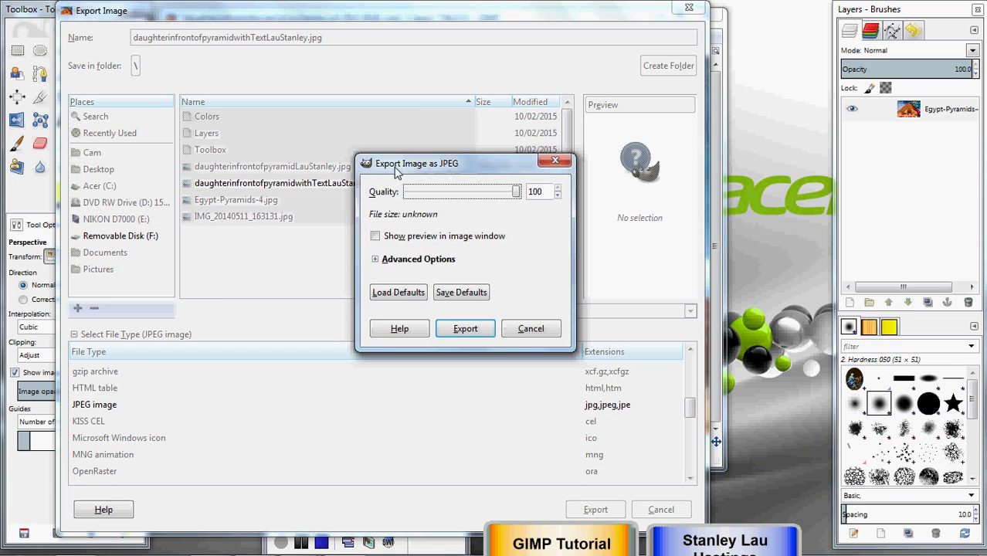
{"action": "mouse_move", "coordinate": [516, 192]}
{"action": "left_mouse_down"}
{"action": "mouse_move", "coordinate": [403, 199]}
{"action": "mouse_move", "coordinate": [519, 200]}
{"action": "left_mouse_up"}
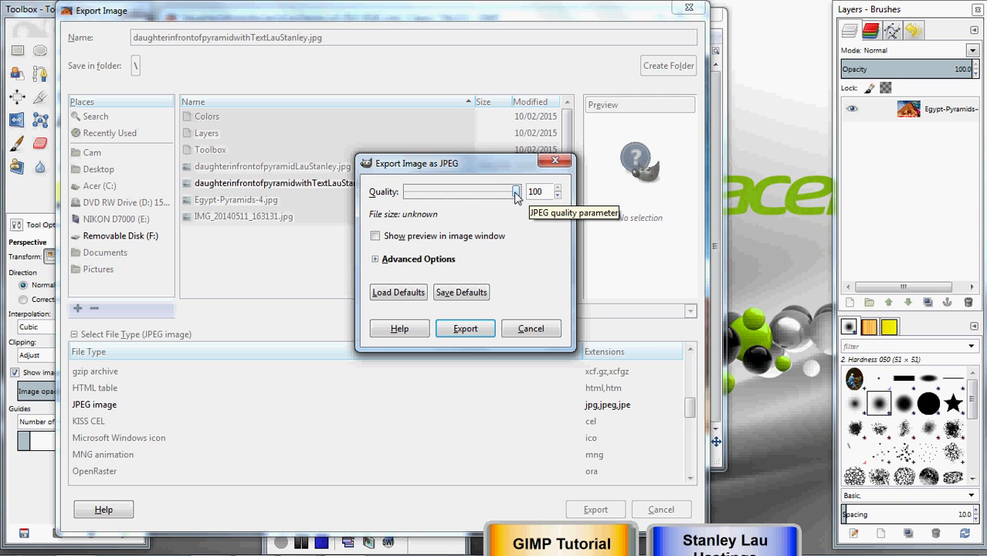
{"action": "left_click", "coordinate": [464, 332]}
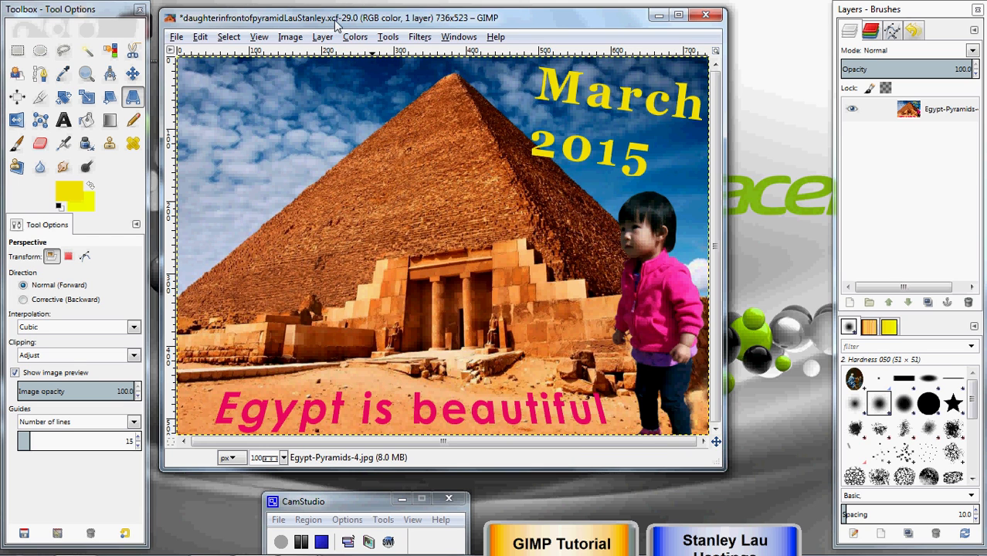
Step: Minimise the image window and switch to Windows Explorer, showing Removable Disk (F:) in a maximised window
{"action": "left_click", "coordinate": [659, 15]}
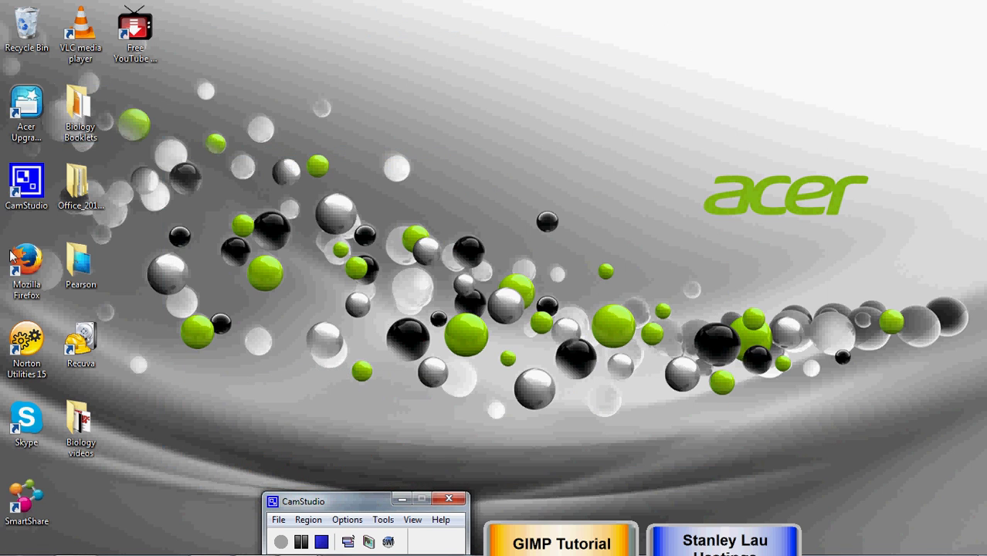
{"action": "mouse_move", "coordinate": [19, 550]}
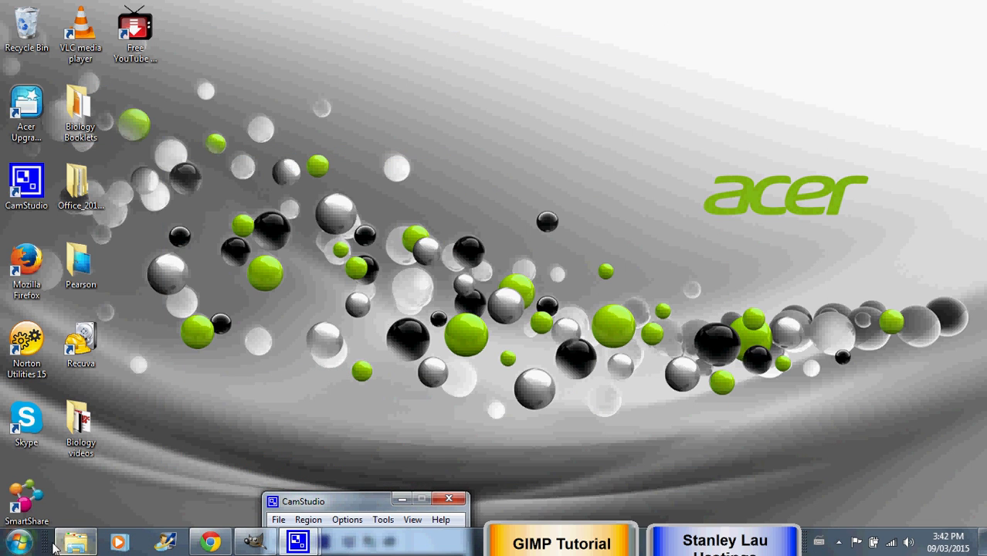
{"action": "left_click", "coordinate": [76, 542]}
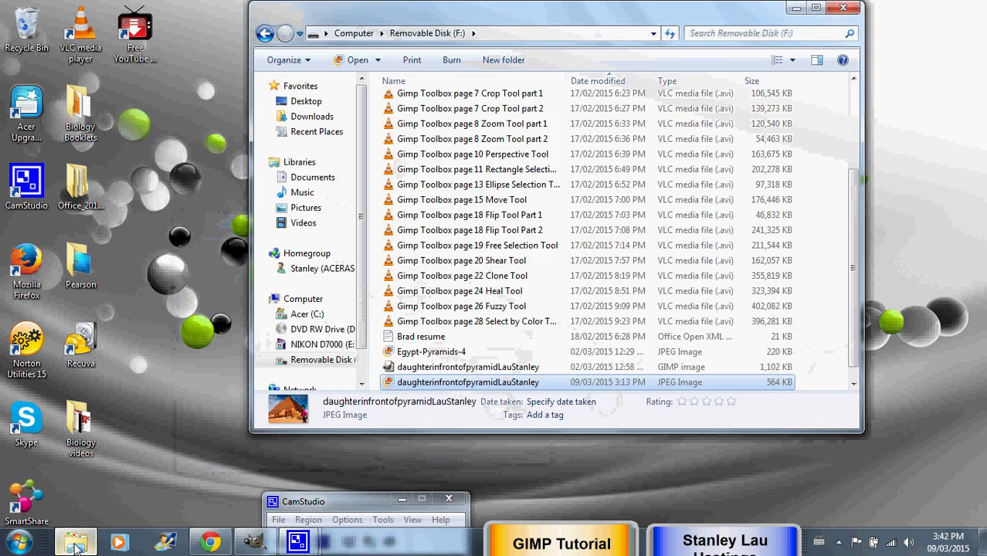
{"action": "double_click", "coordinate": [537, 16]}
{"action": "left_click", "coordinate": [60, 357]}
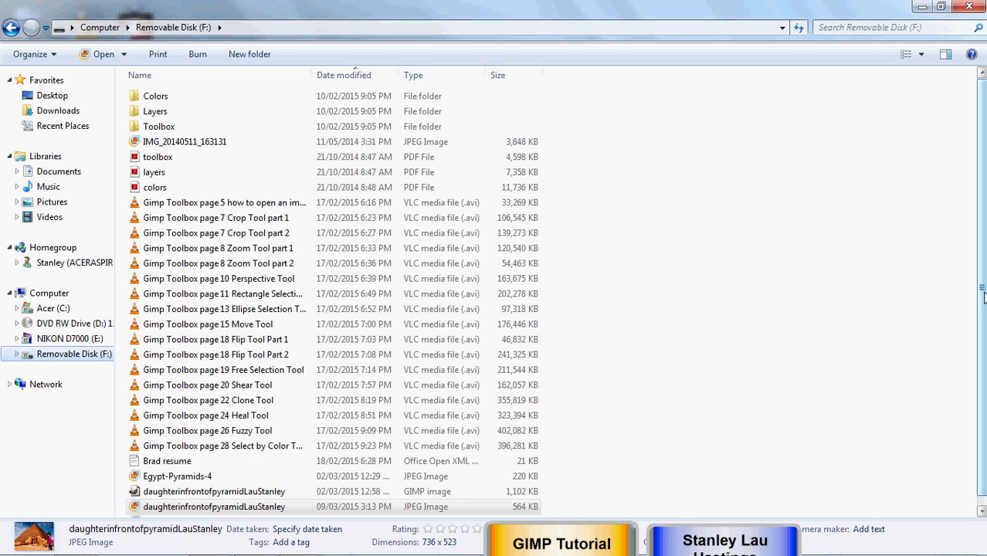
Step: Open the exported pyramid-with-text JPEG from the removable disk in Windows Live Photo Gallery to check it
{"action": "scroll", "coordinate": [976, 386], "scroll_direction": "down", "scroll_amount": 1}
{"action": "left_click", "coordinate": [297, 494]}
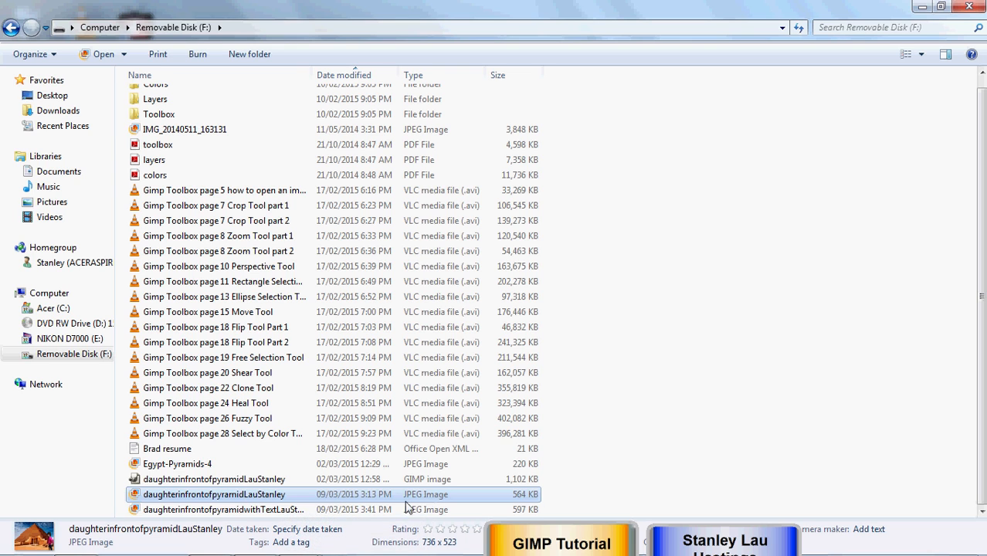
{"action": "left_click", "coordinate": [379, 510]}
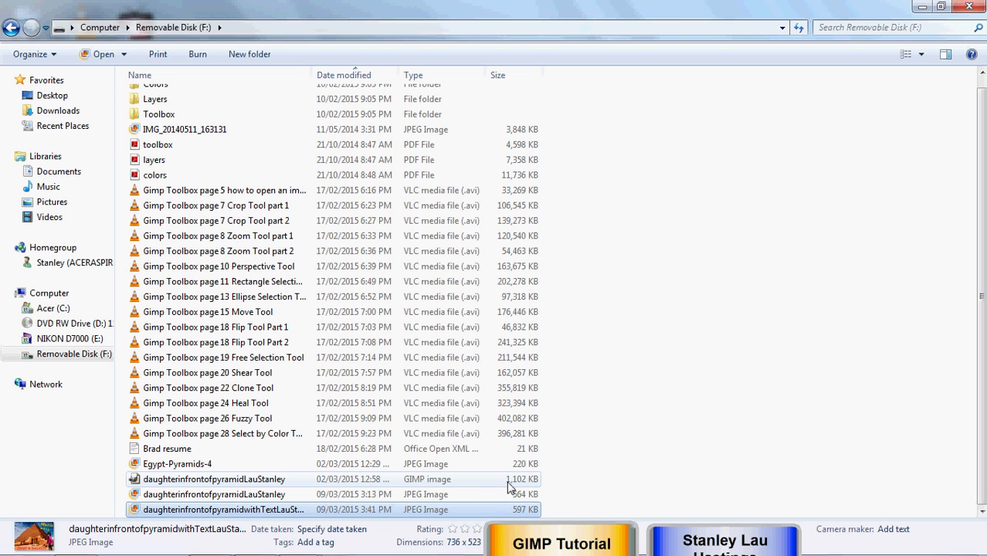
{"action": "double_click", "coordinate": [249, 513]}
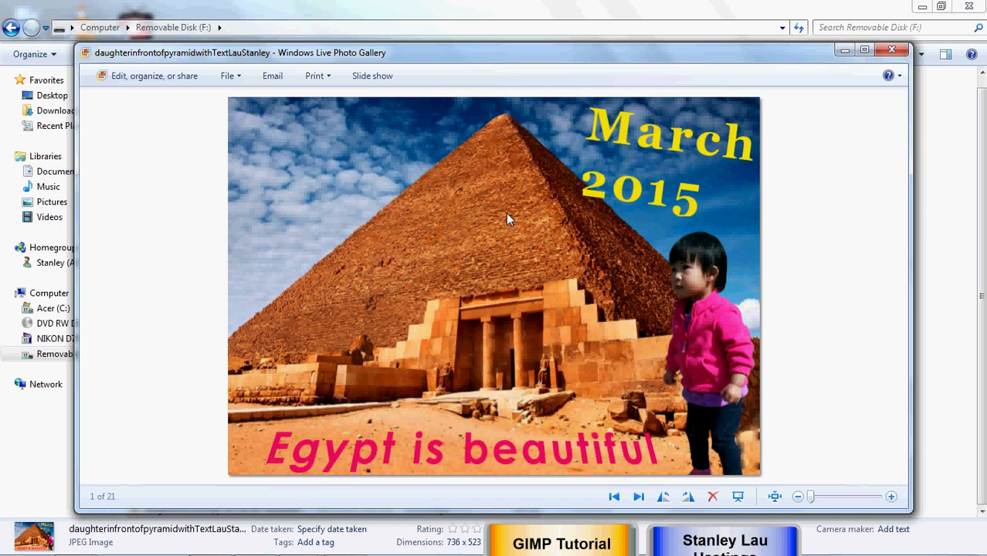
{"action": "mouse_move", "coordinate": [389, 550]}
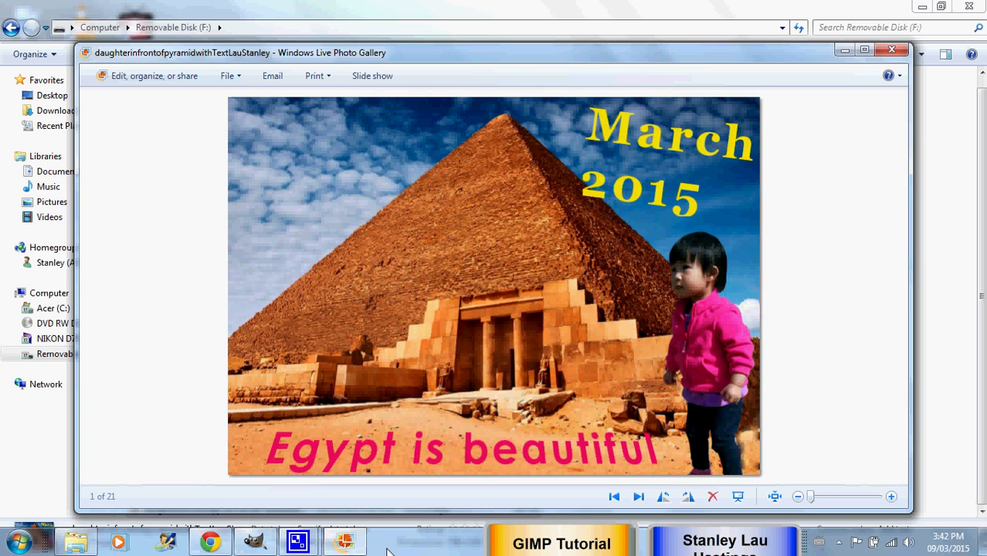
{"action": "mouse_move", "coordinate": [301, 544]}
{"action": "left_click", "coordinate": [261, 512]}
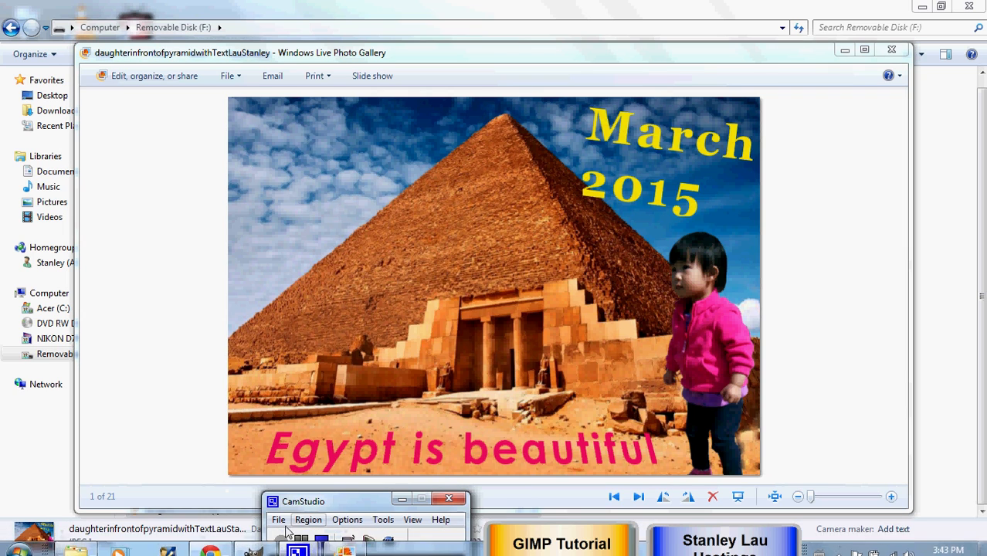